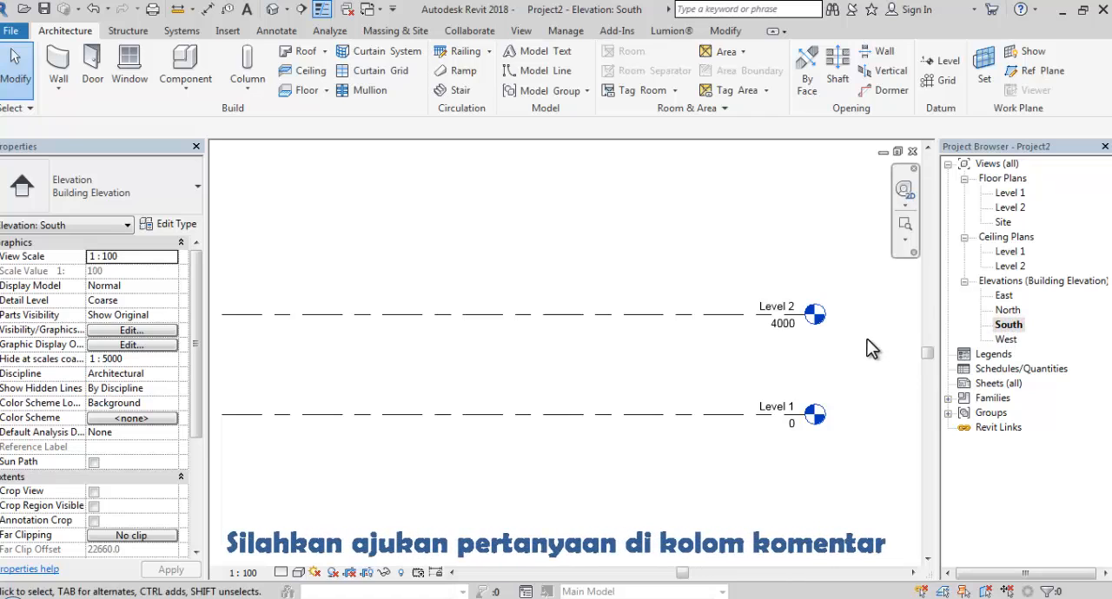
Set the symbol of Level 2's 8mm Head level type to M_Level Head - No Bubble
scroll(800, 343, up, 5)
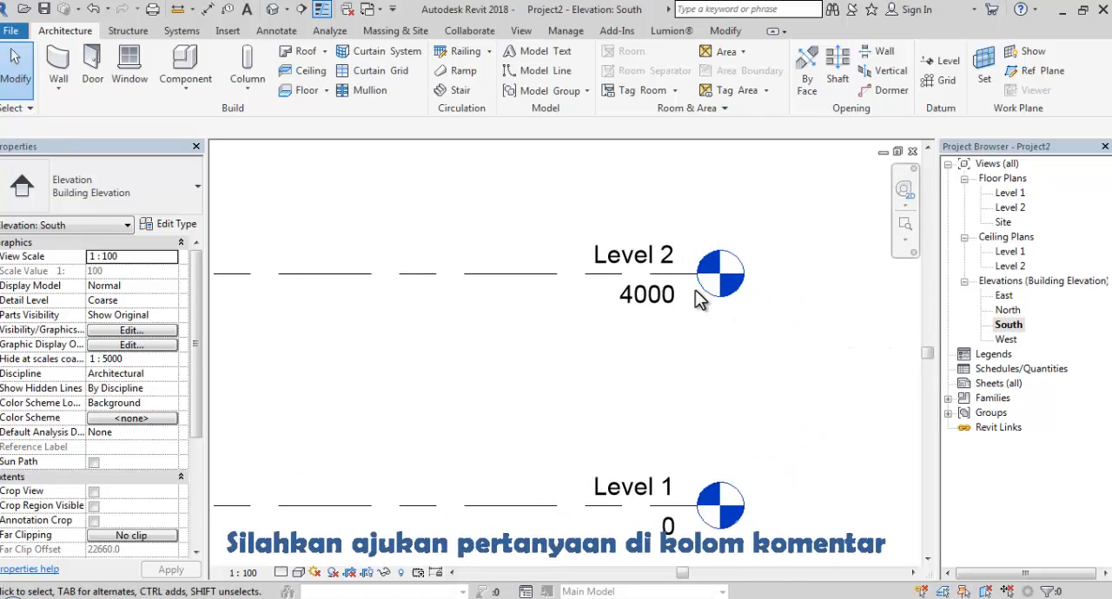
click(683, 275)
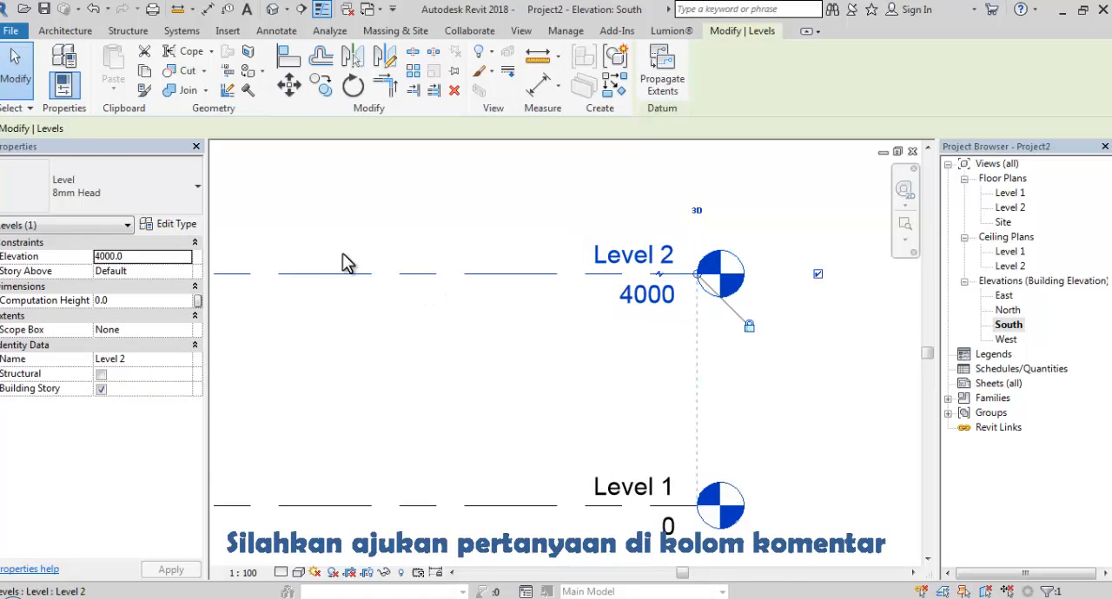
click(168, 228)
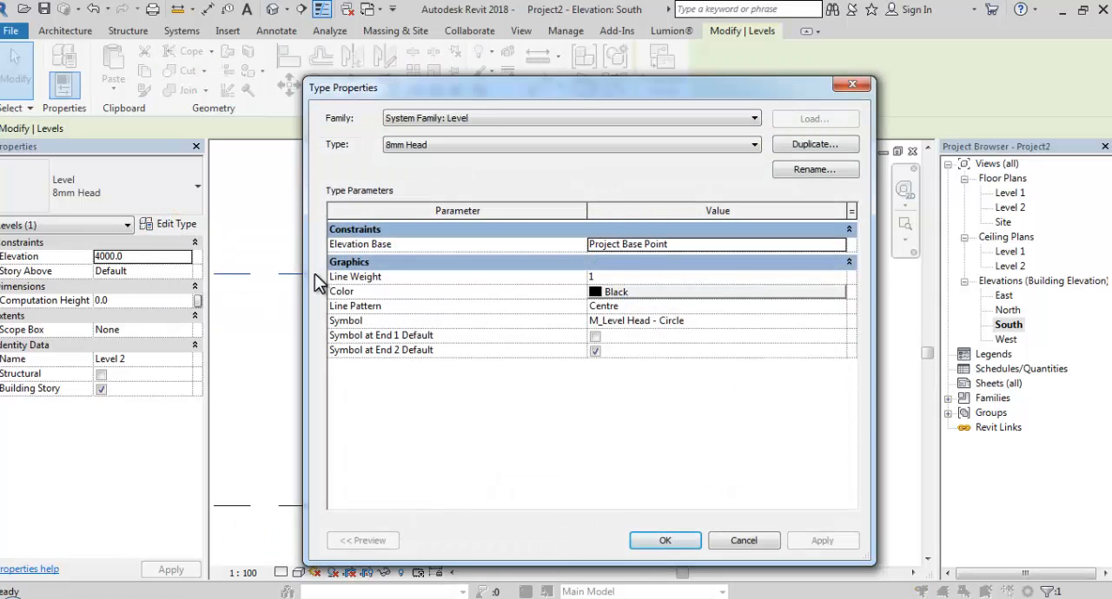
click(649, 322)
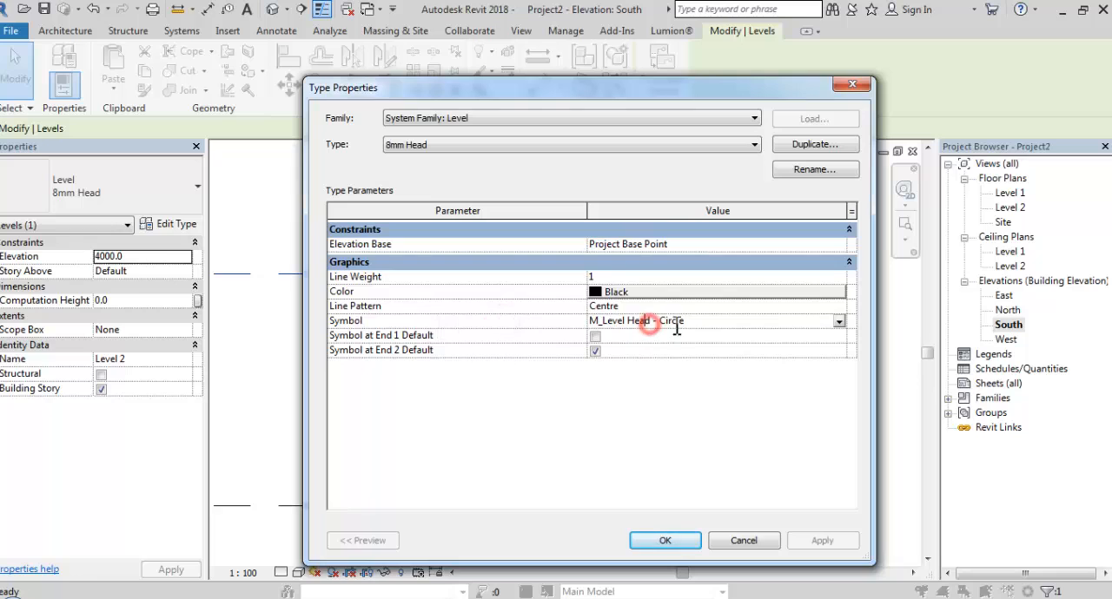
click(837, 321)
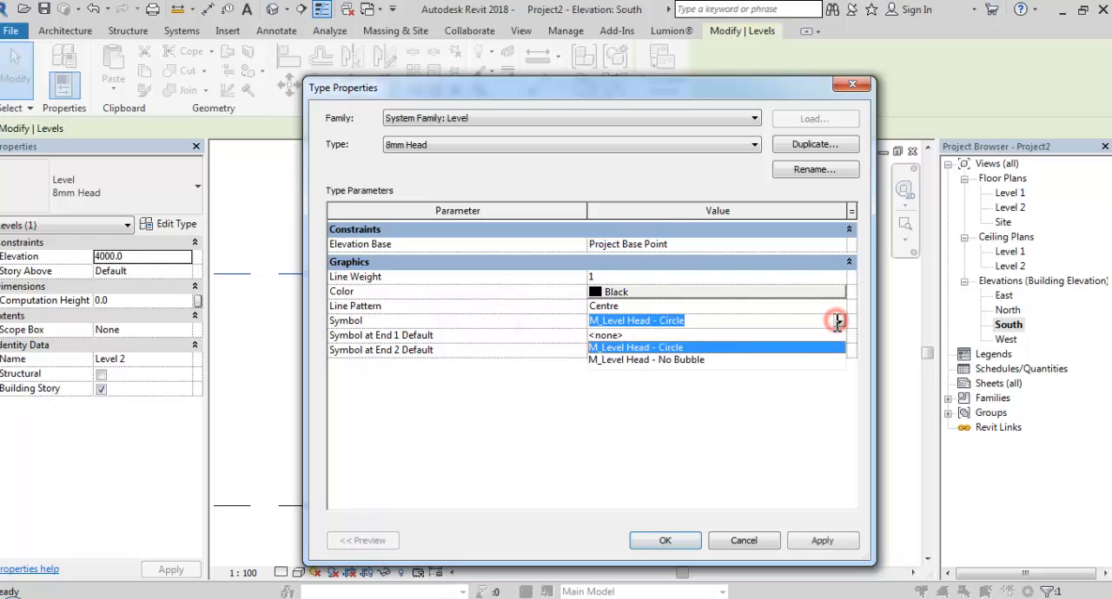
click(673, 358)
click(666, 541)
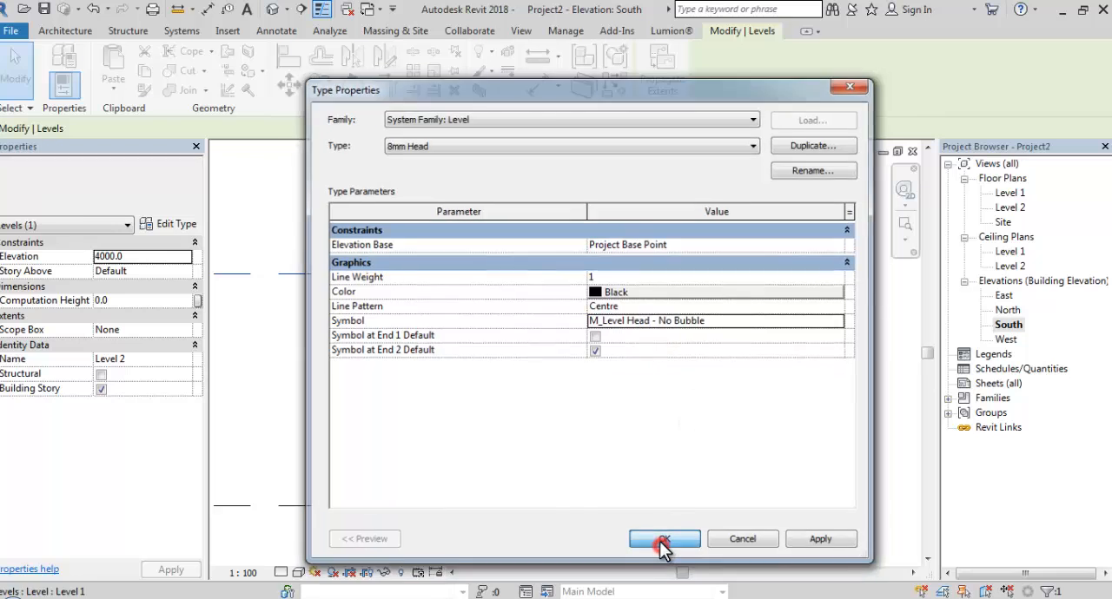
click(753, 389)
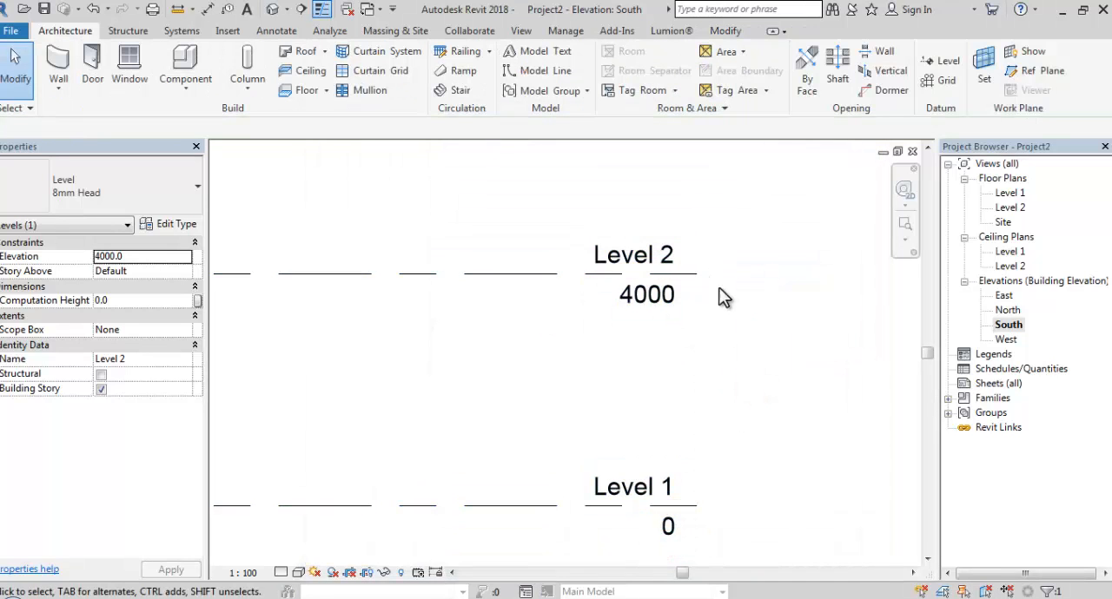
Switch the 8mm Head level type's symbol back to M_Level Head - Circle
click(688, 276)
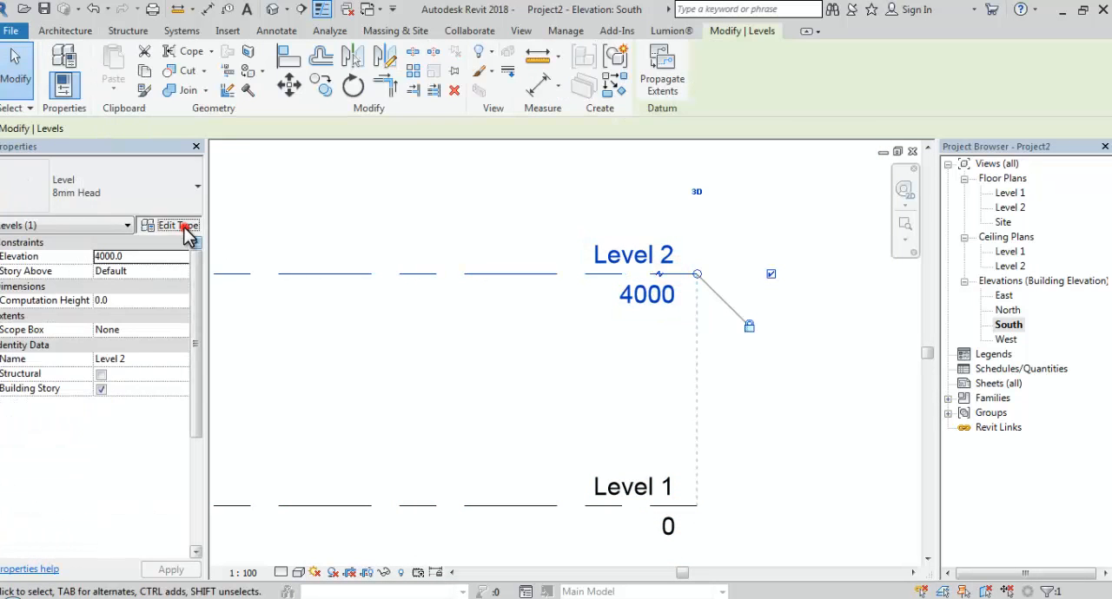
click(178, 224)
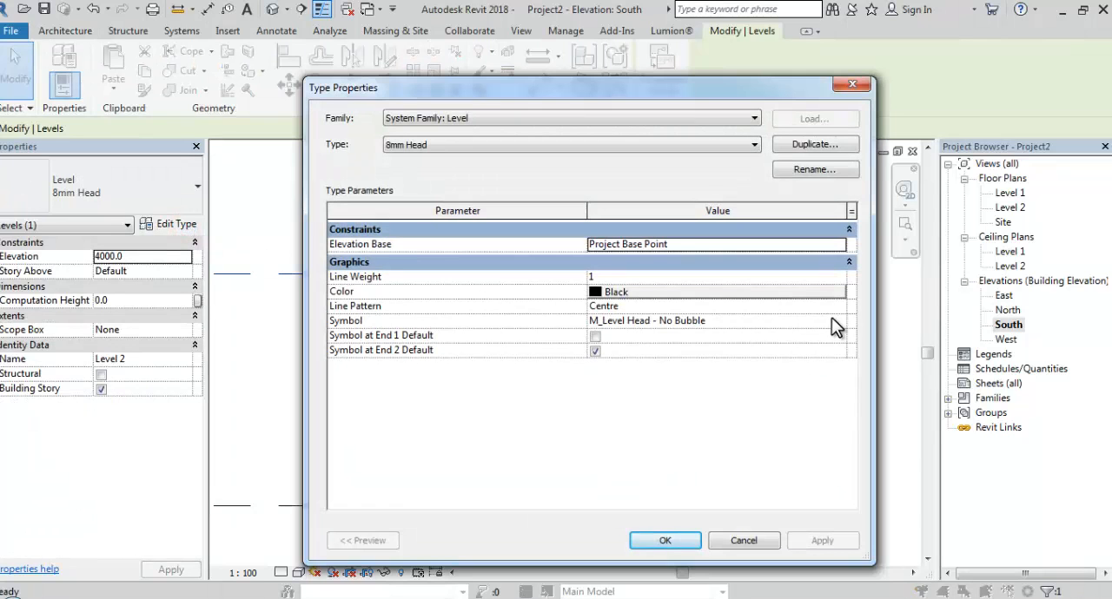
click(834, 320)
click(658, 345)
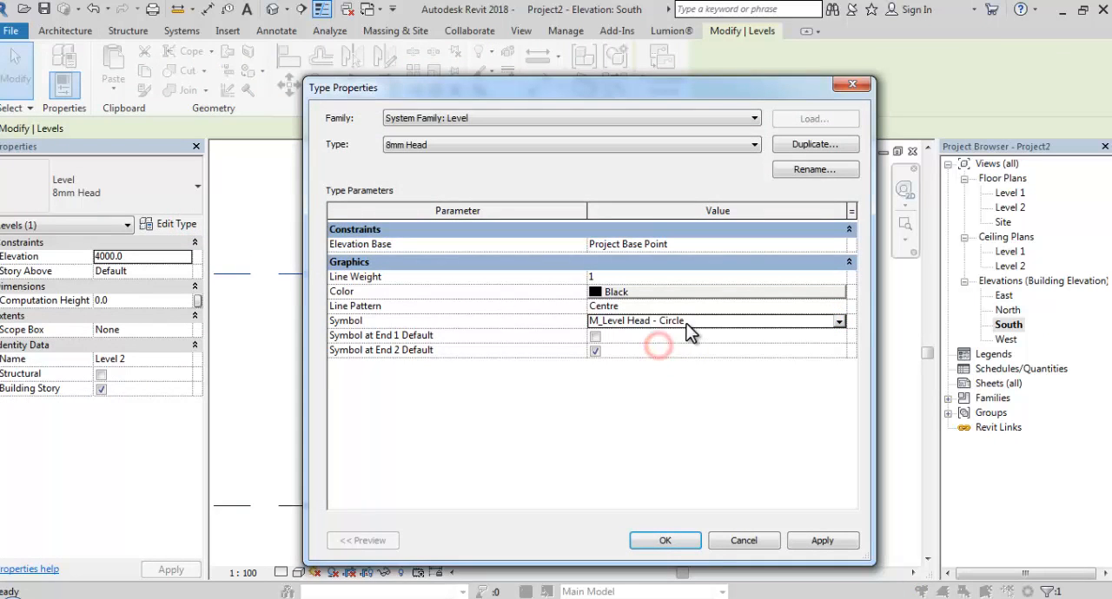
click(665, 540)
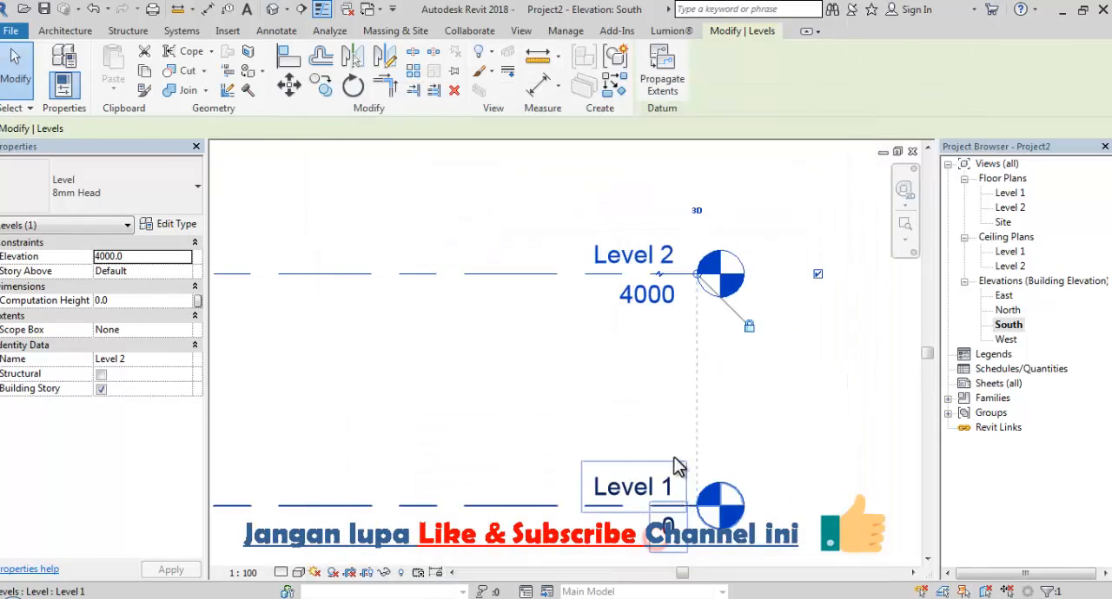
Open the M_Level Head - Circle annotation symbol family for editing
click(950, 399)
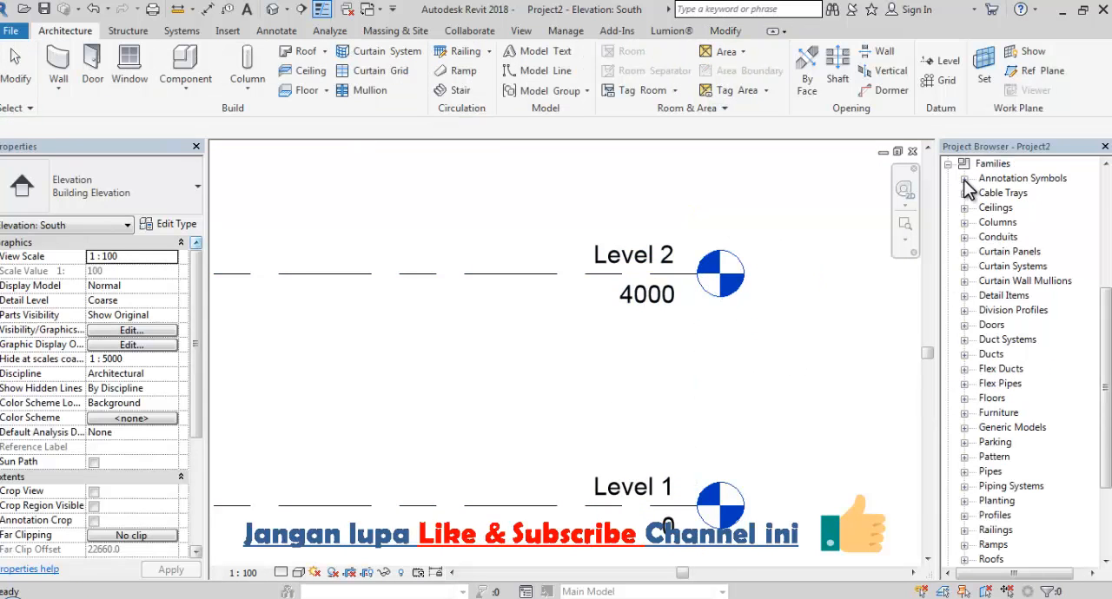
click(964, 179)
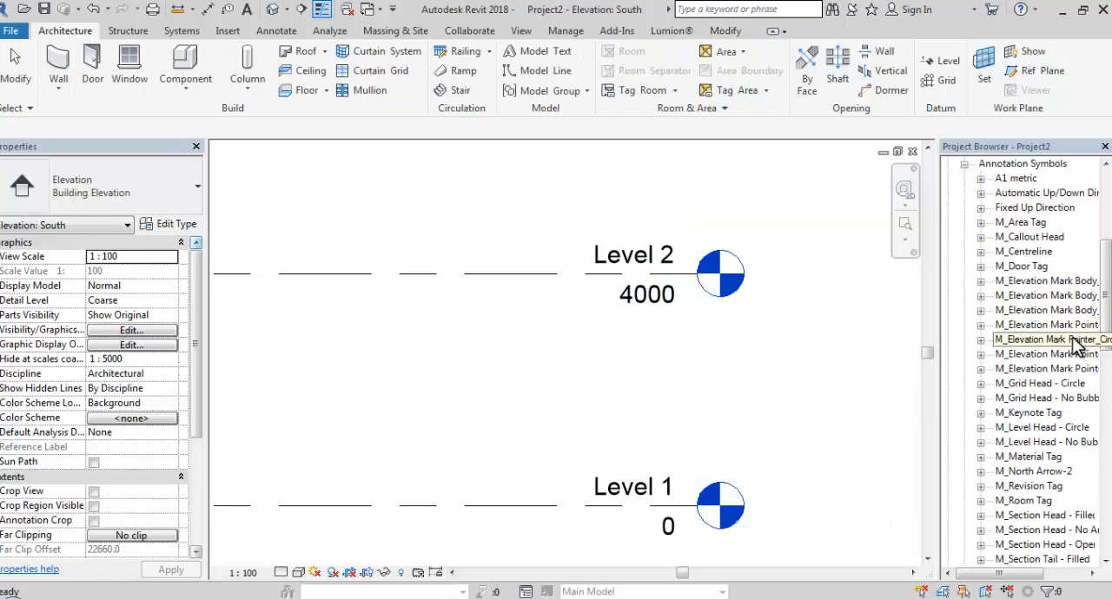
drag(1103, 342, 1102, 359)
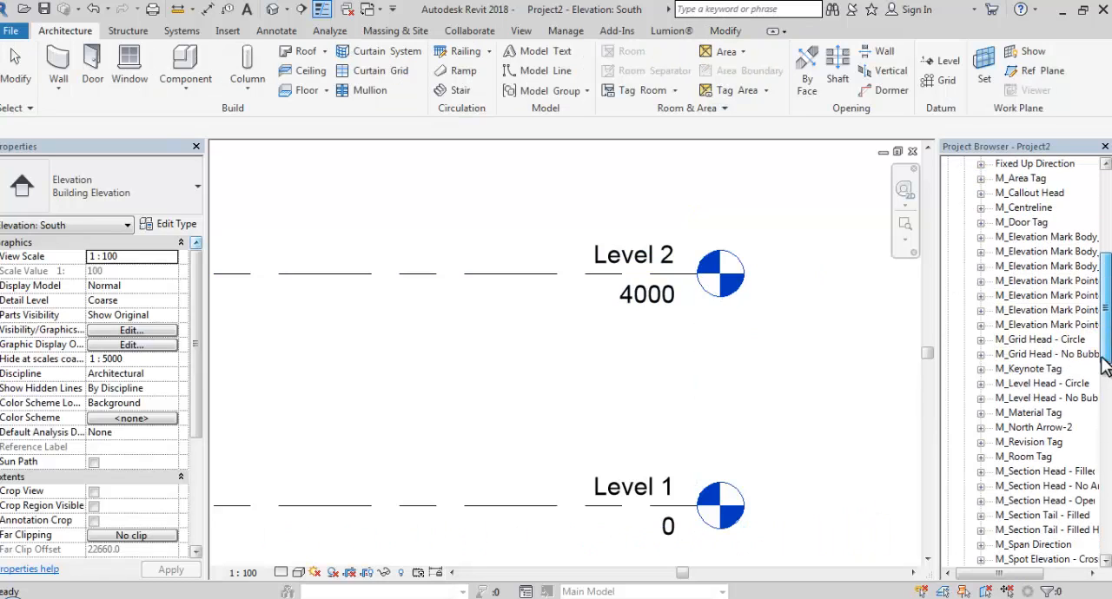
click(1053, 383)
right_click(1034, 389)
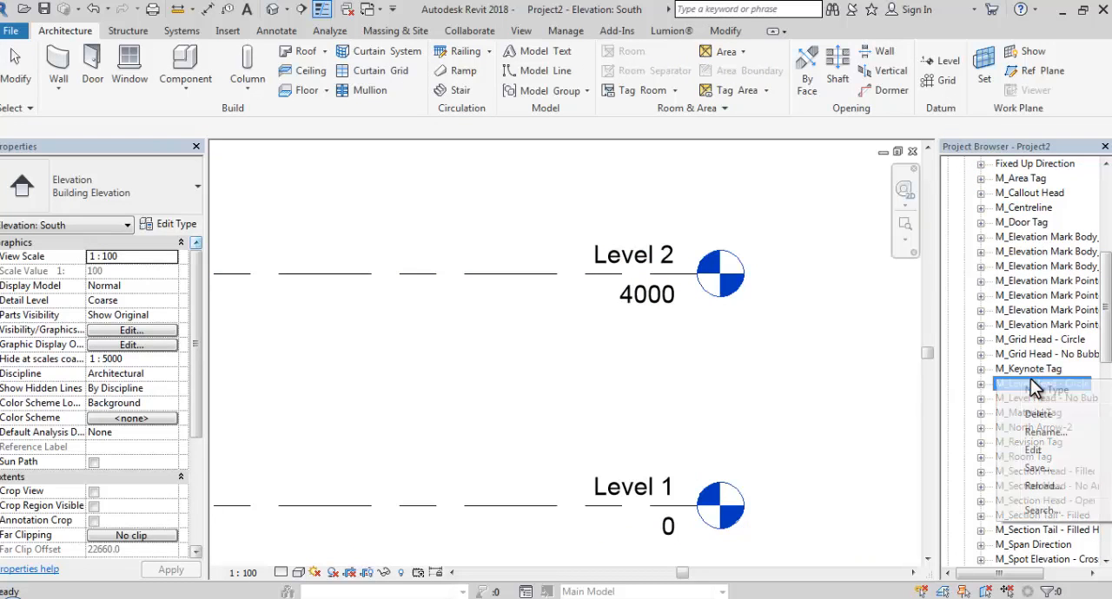
click(1032, 450)
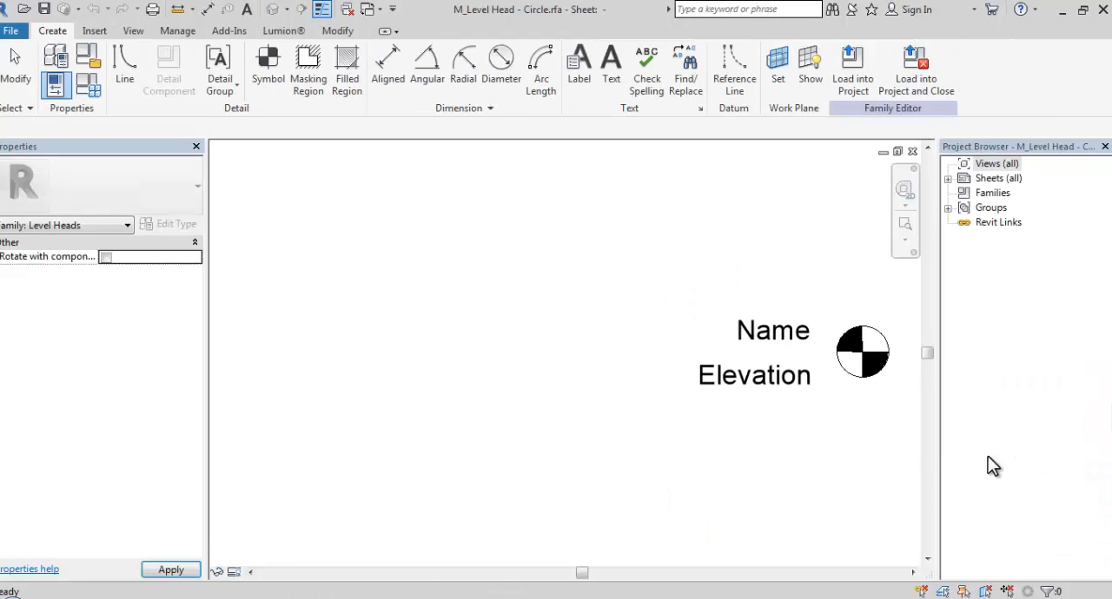
Try to move the whole circular head symbol farther from the Name and Elevation labels, removing its constraints
middle_drag(851, 421, 635, 427)
scroll(638, 390, up, 5)
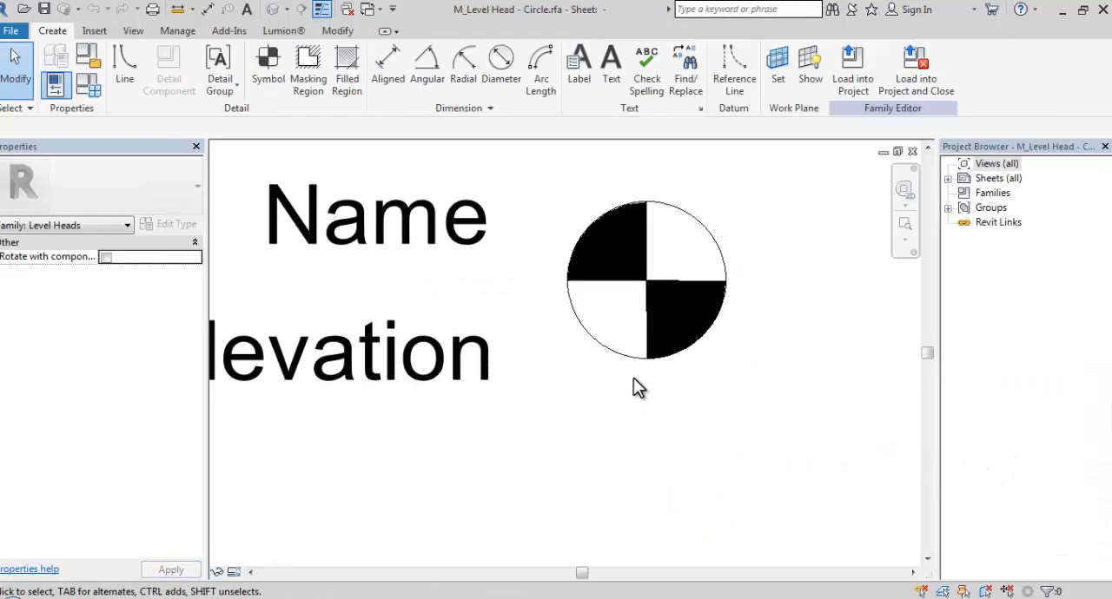
click(620, 285)
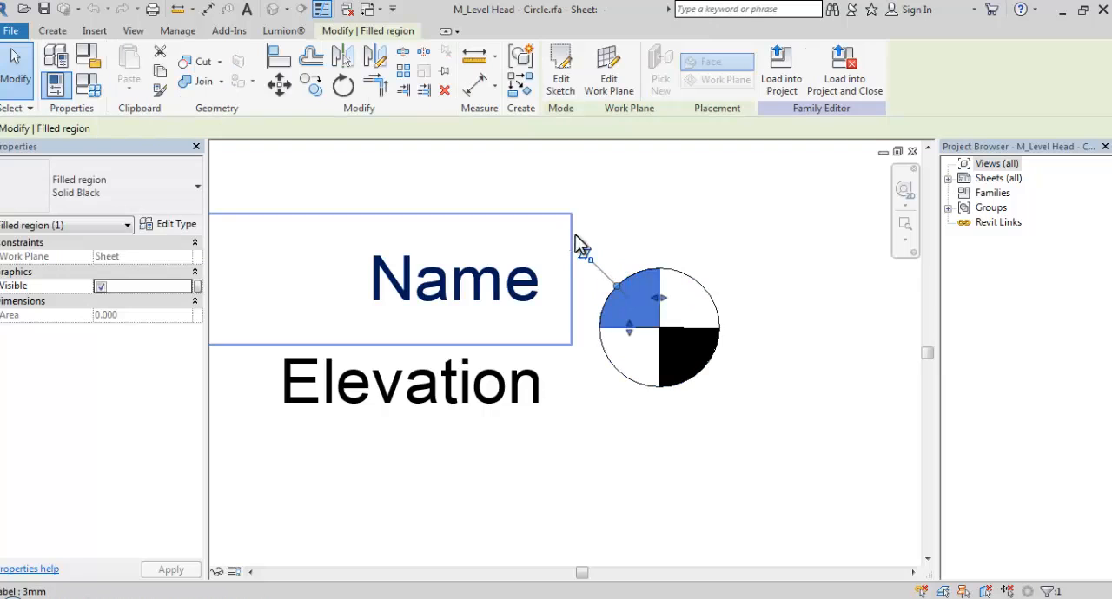
drag(579, 224, 784, 459)
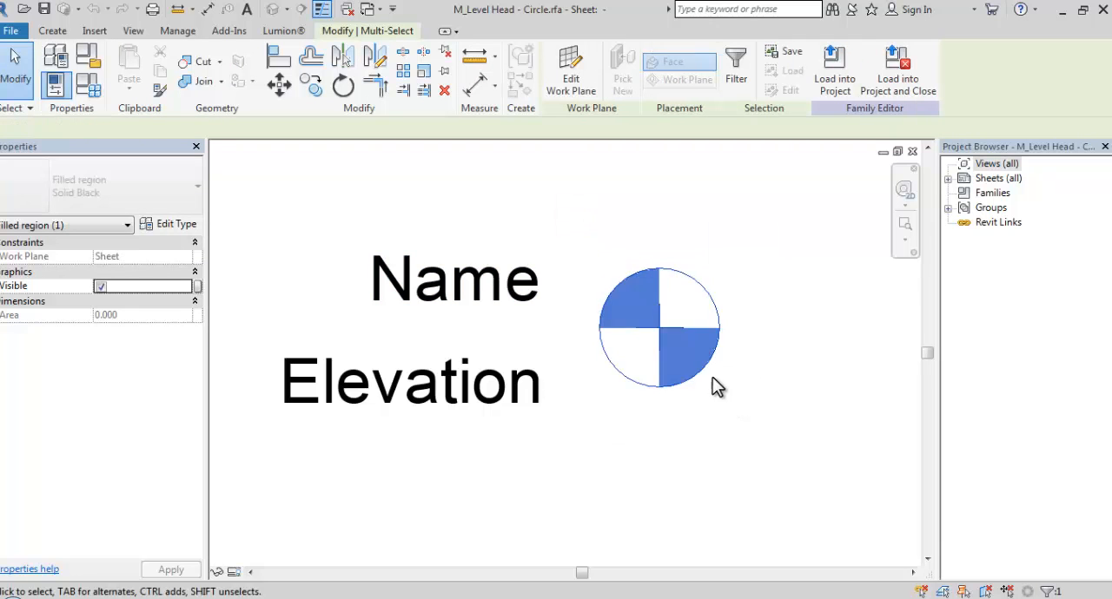
drag(705, 365, 861, 370)
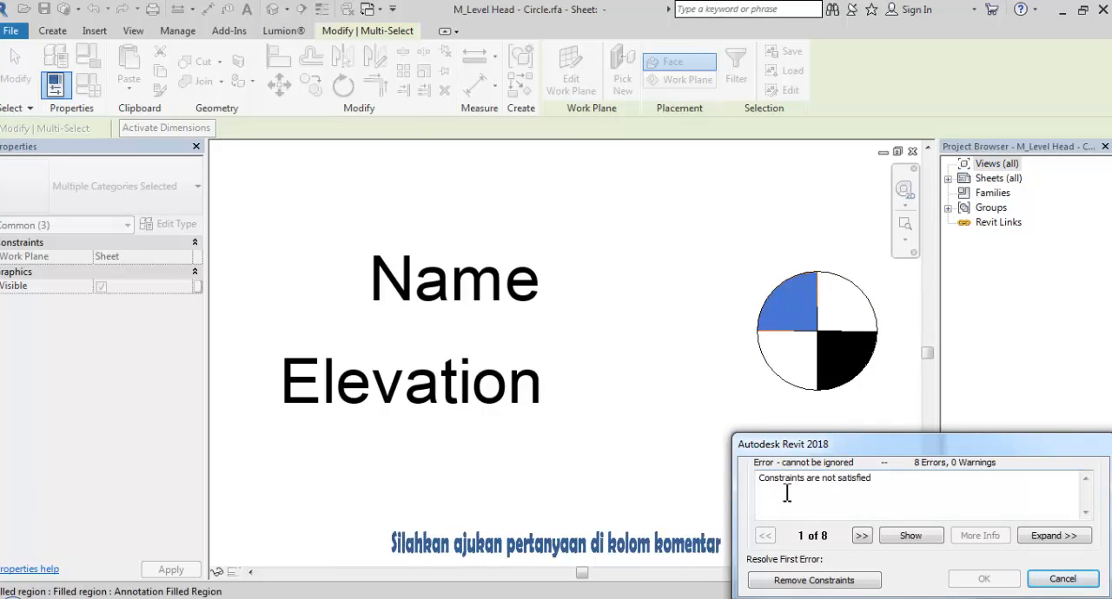
click(867, 580)
click(701, 480)
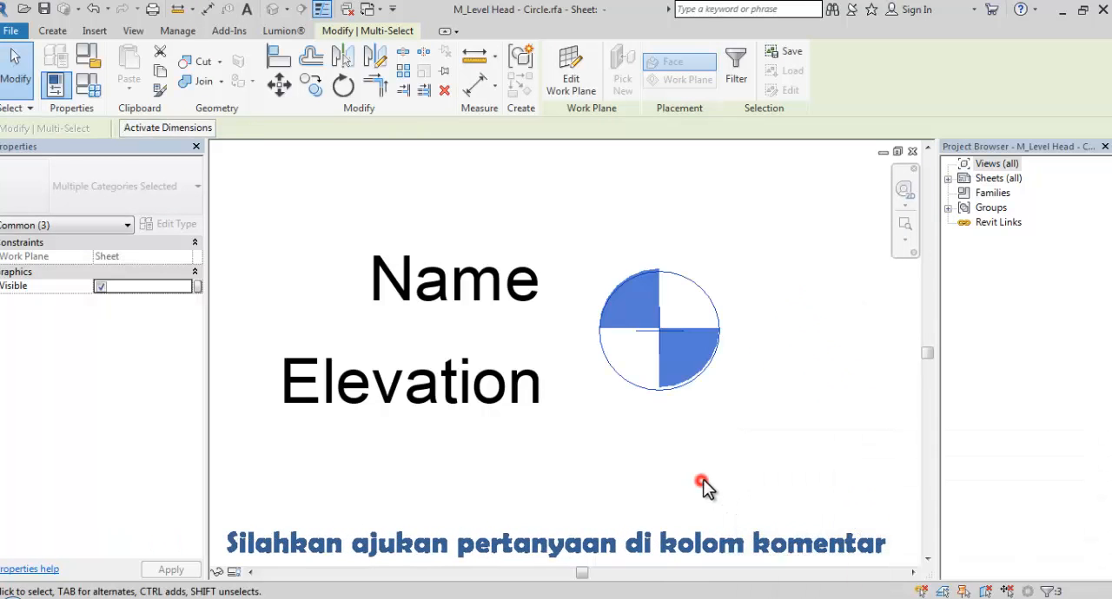
Delete the circle and both black filled quadrants from the level head, keeping the Name and Elevation labels
scroll(651, 352, up, 2)
scroll(681, 350, up, 1)
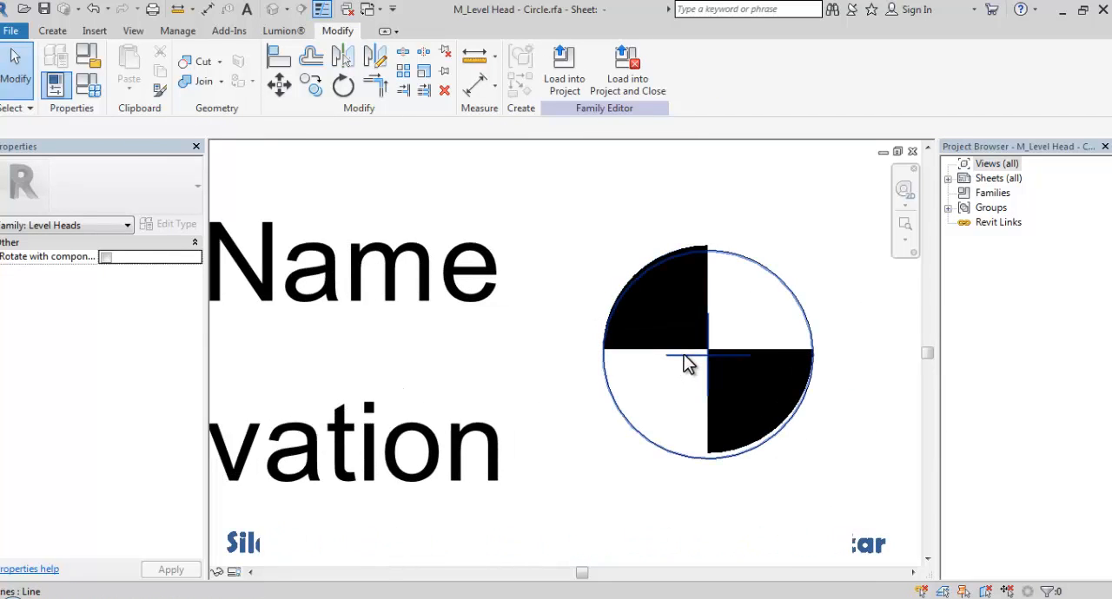
click(685, 357)
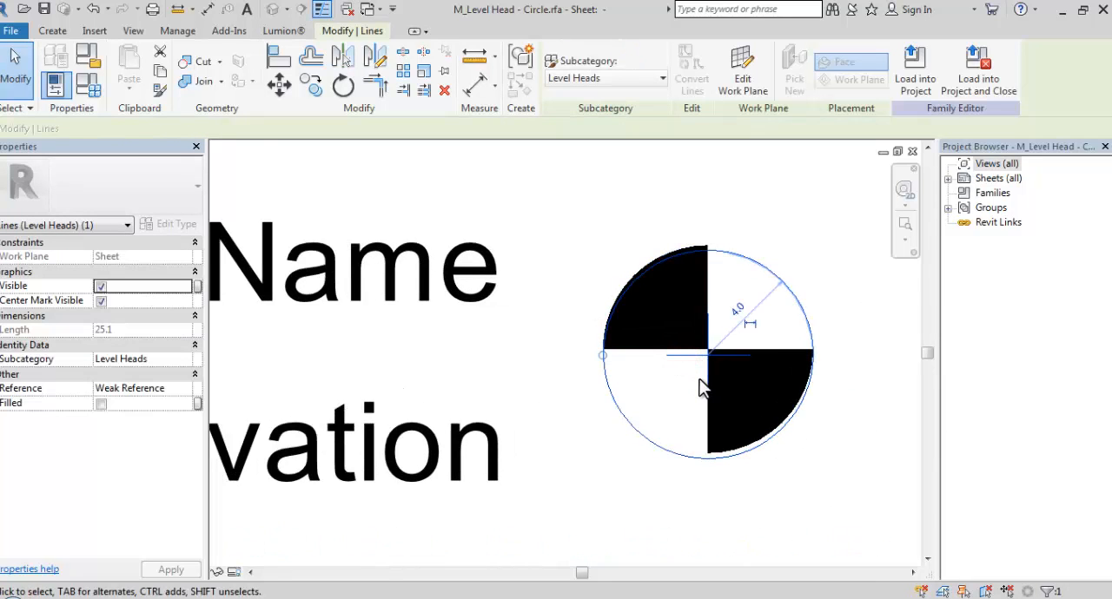
ctrl+click(712, 439)
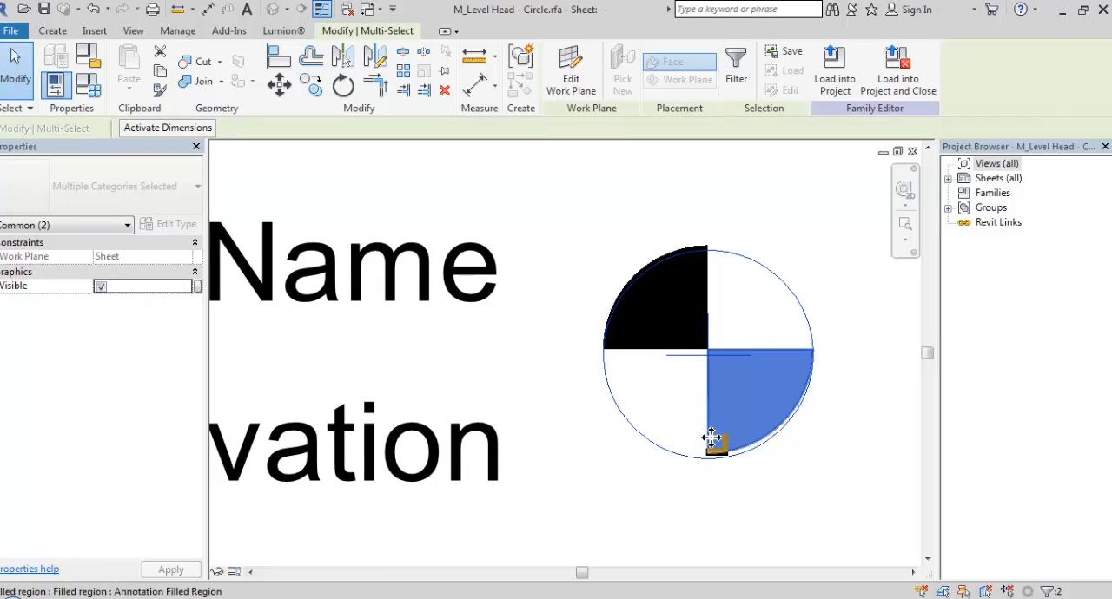
key(Delete)
drag(714, 199, 565, 401)
key(Delete)
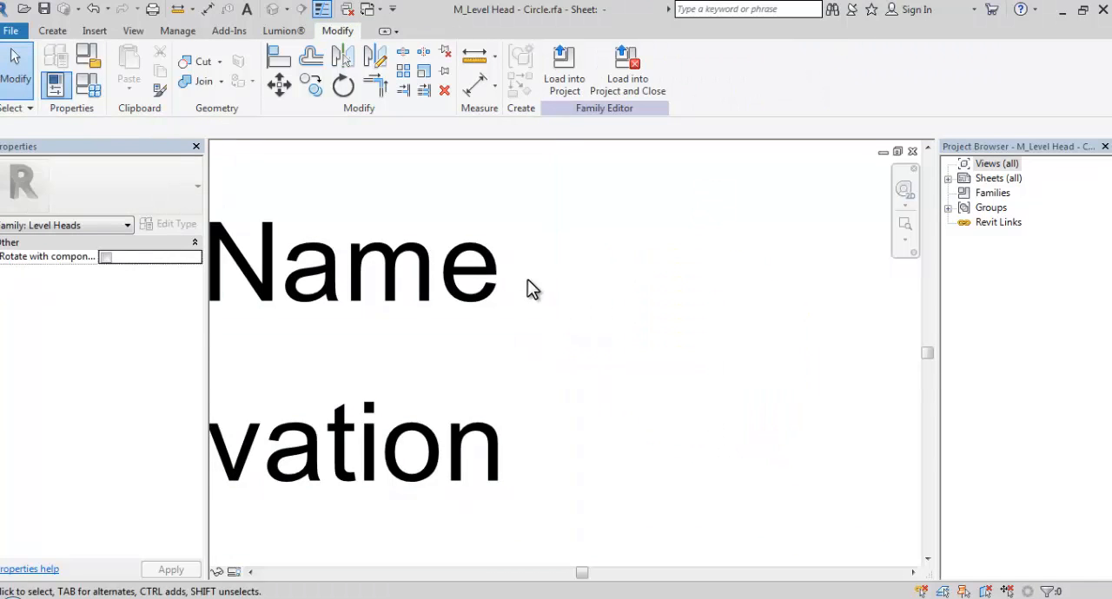
Start a filled region and sketch a straight boundary line about 4.6 mm long, sloping down at 45° beside the labels
click(54, 31)
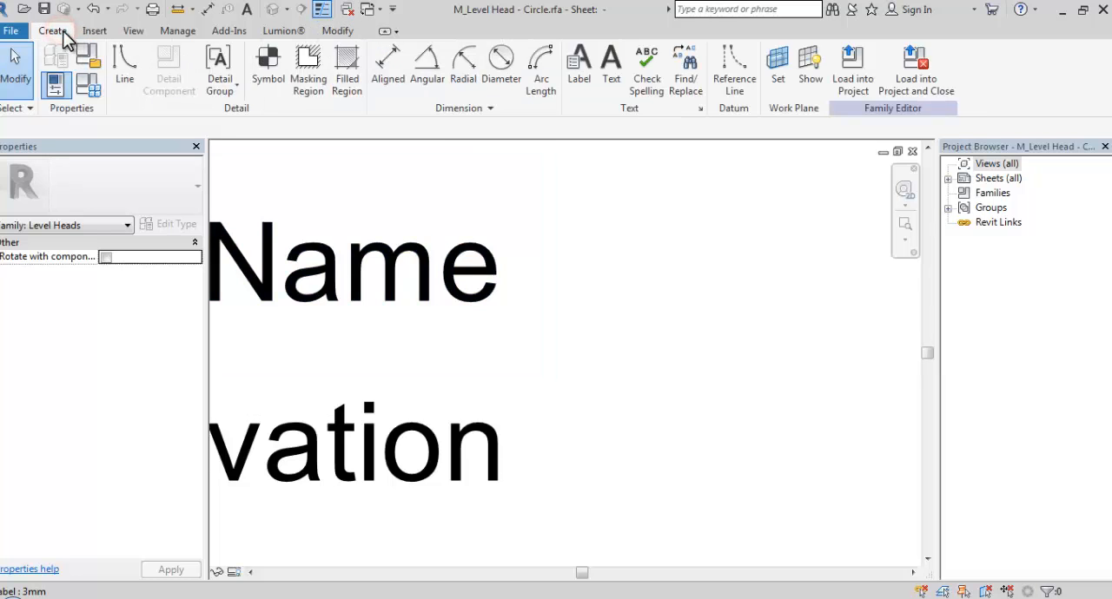
click(345, 74)
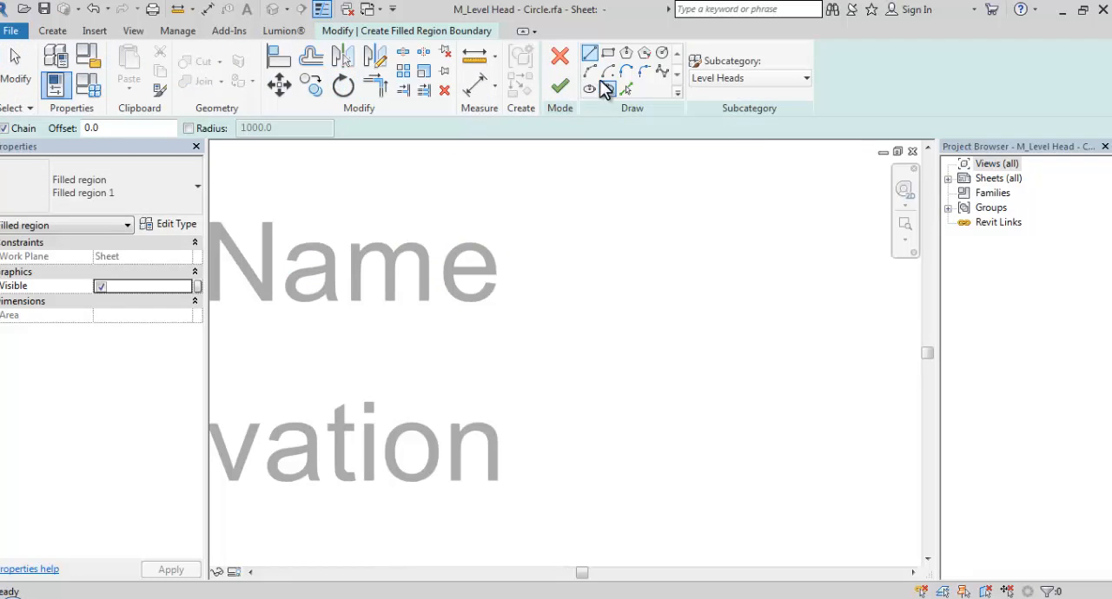
click(589, 56)
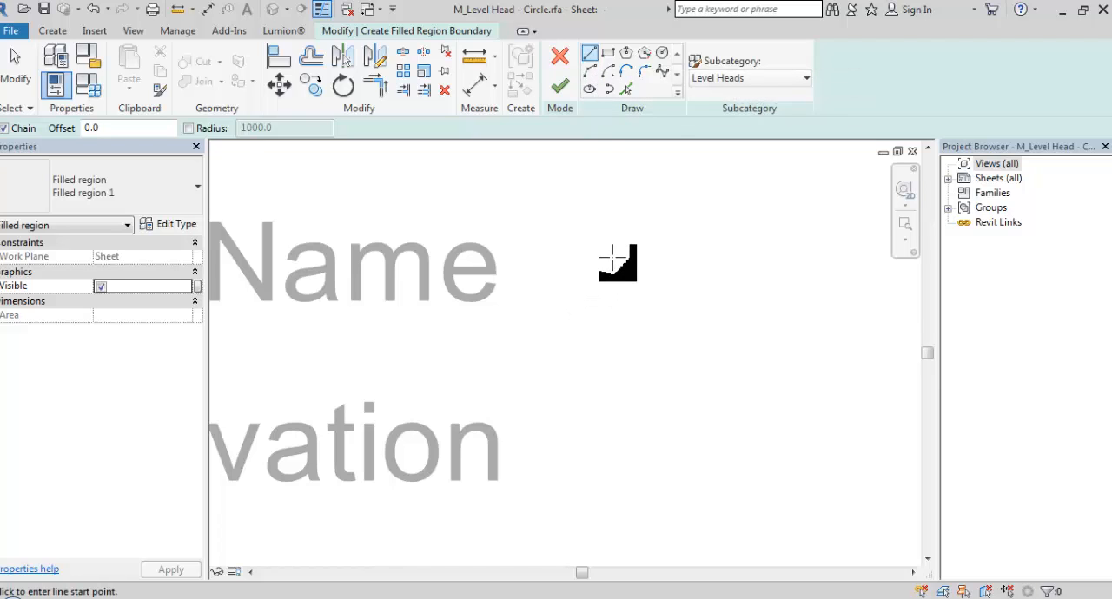
click(651, 253)
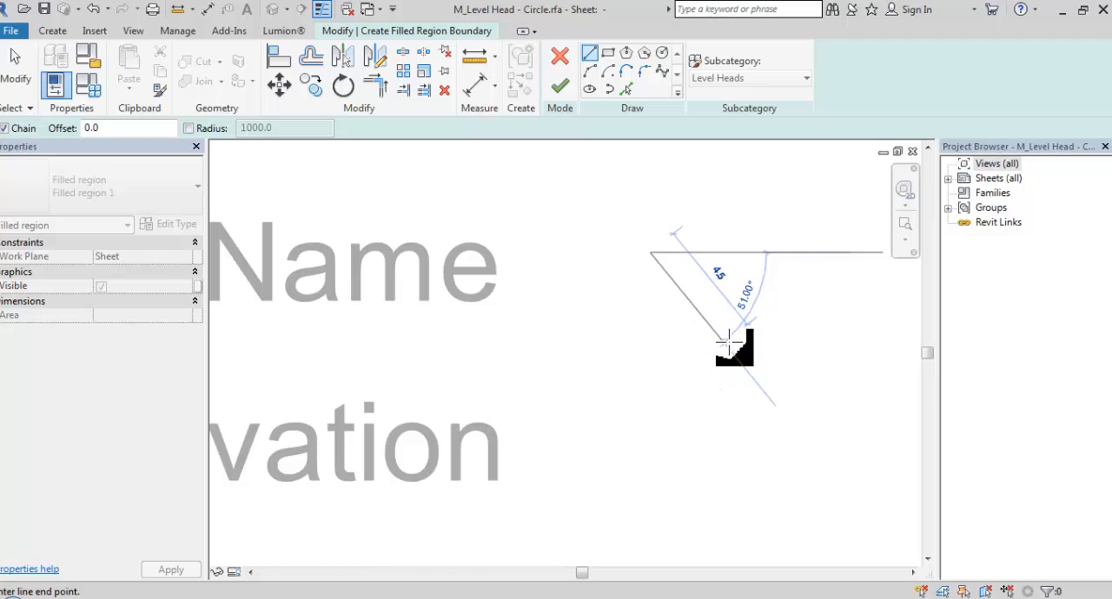
click(734, 336)
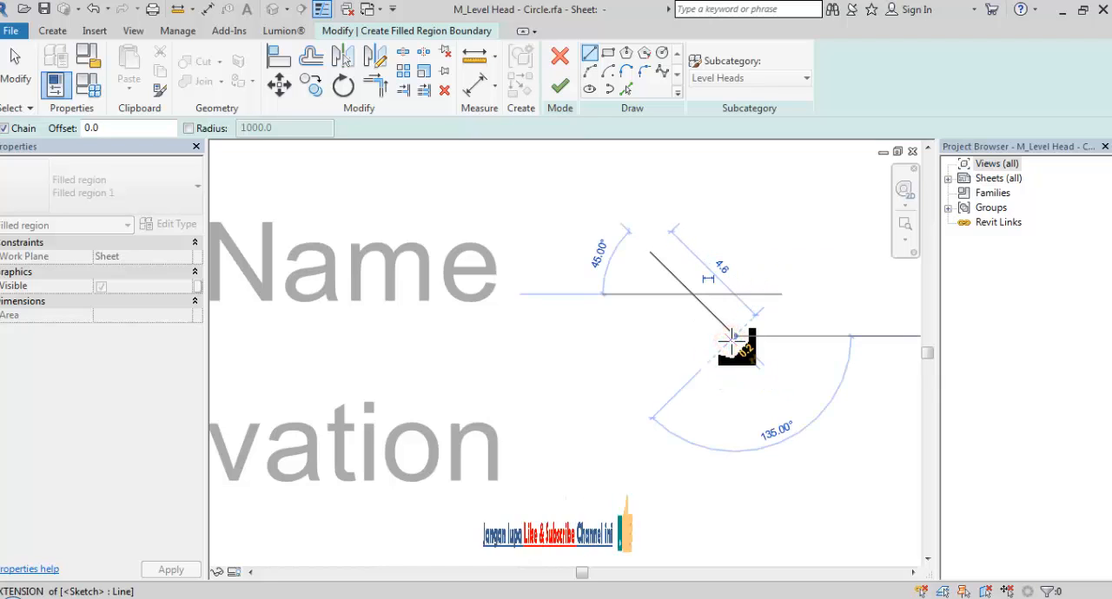
key(Escape)
key(Escape)
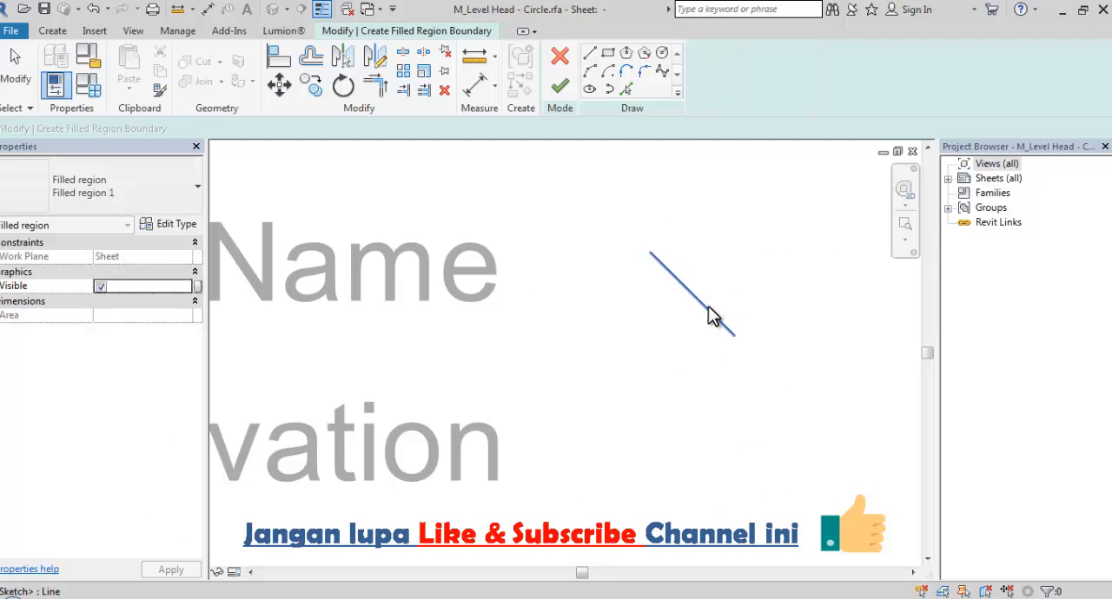
Mirror a copy of the diagonal line about a vertical axis through its lower endpoint to form a V
click(719, 321)
click(375, 59)
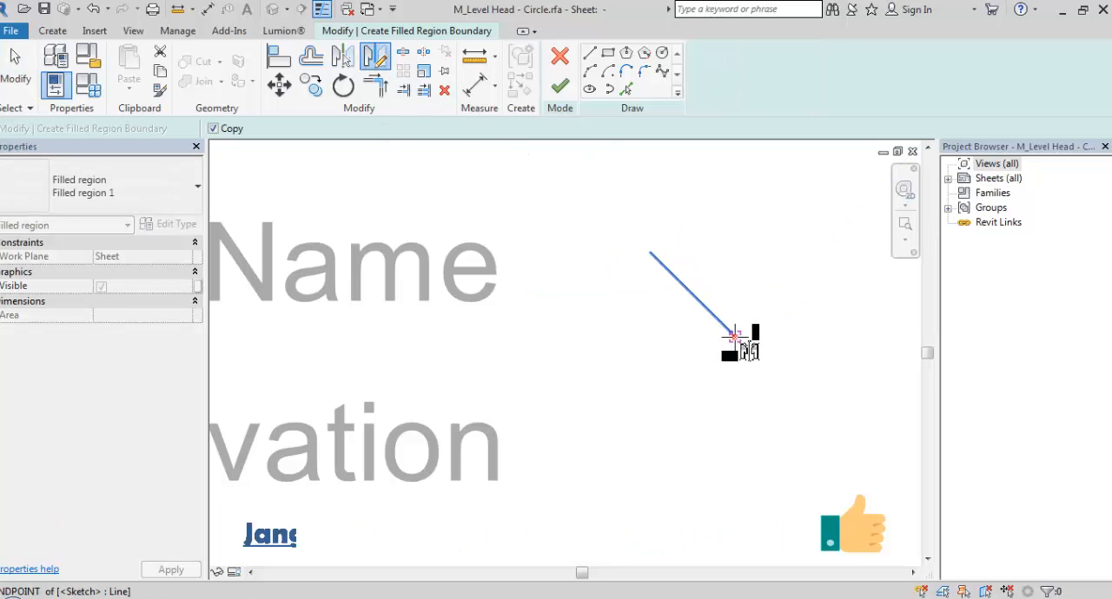
click(734, 334)
click(735, 260)
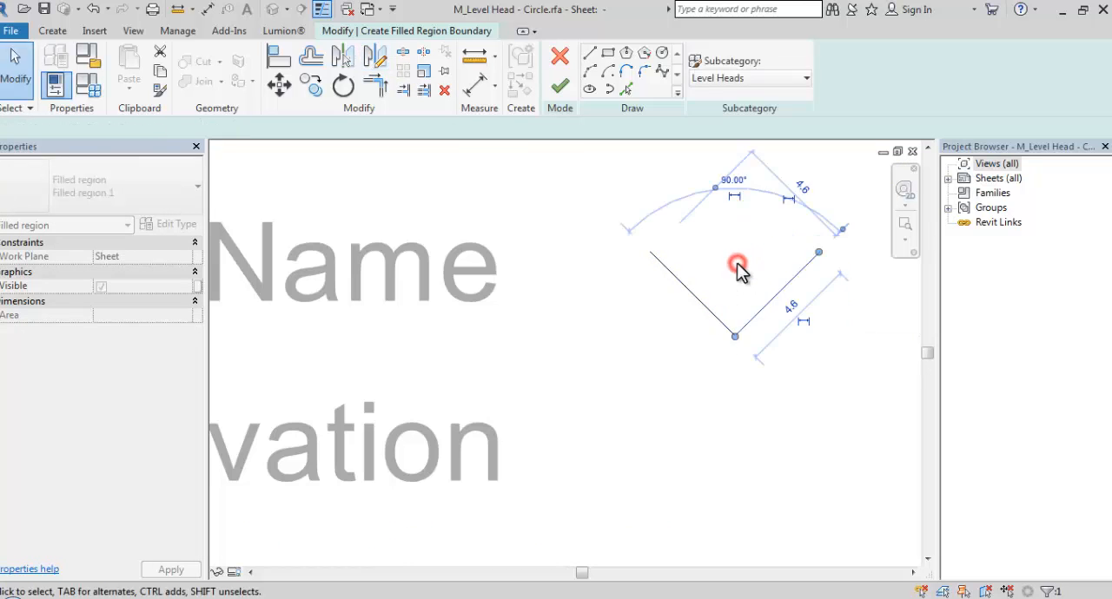
click(732, 276)
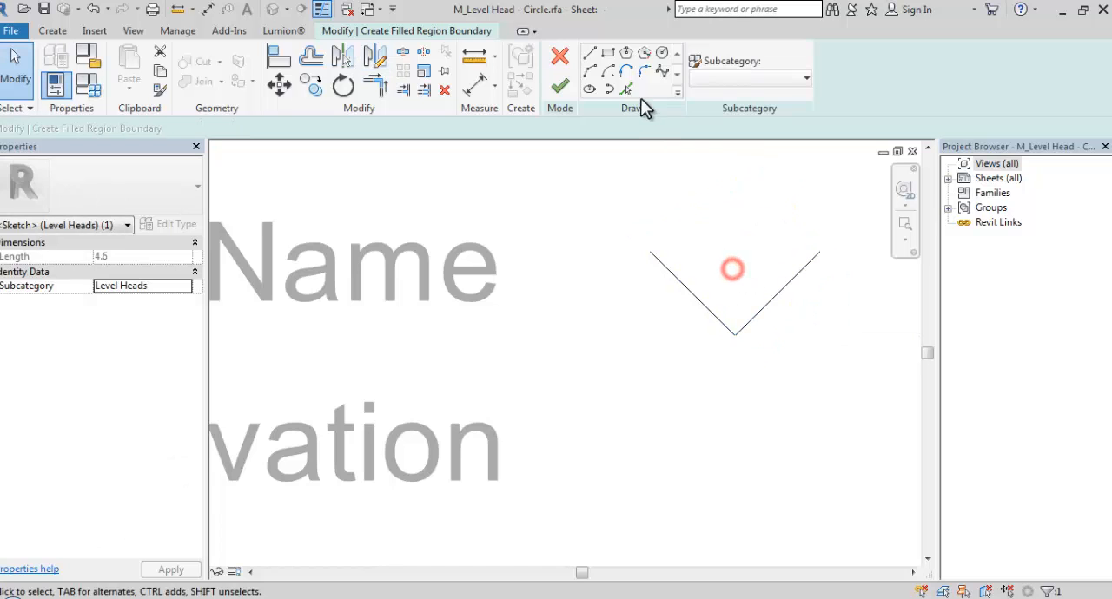
Close the V with a horizontal line between its two upper endpoints and finish the filled region sketch
click(590, 57)
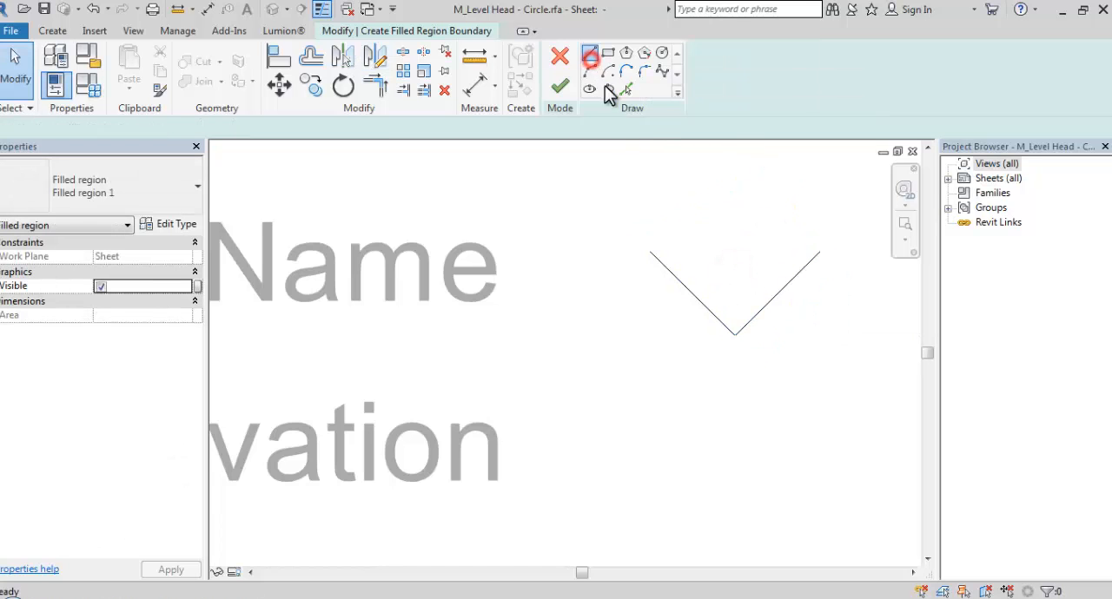
click(651, 252)
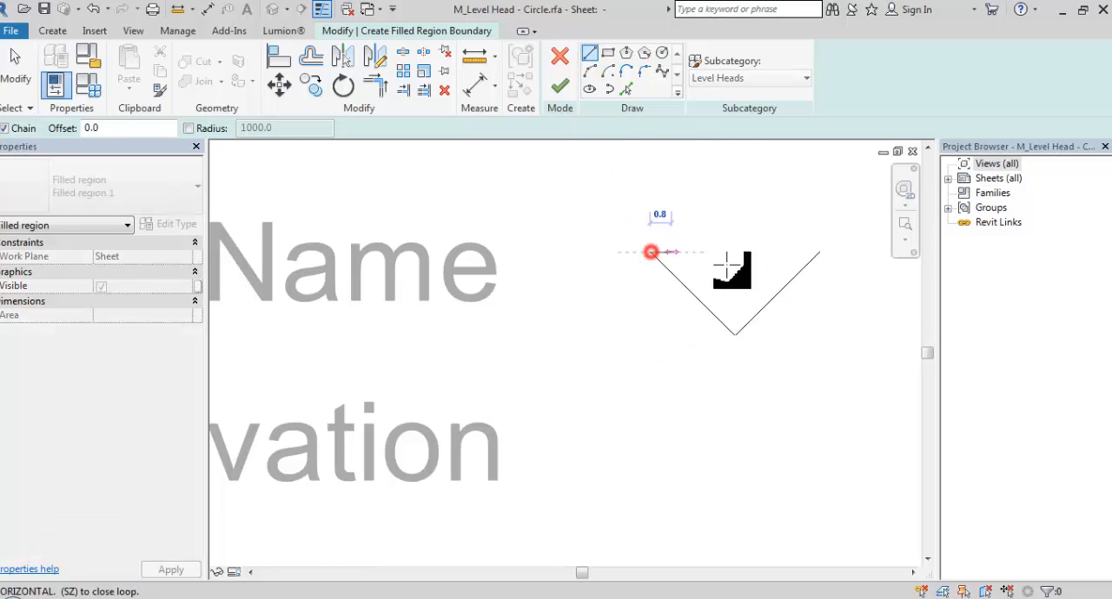
click(820, 252)
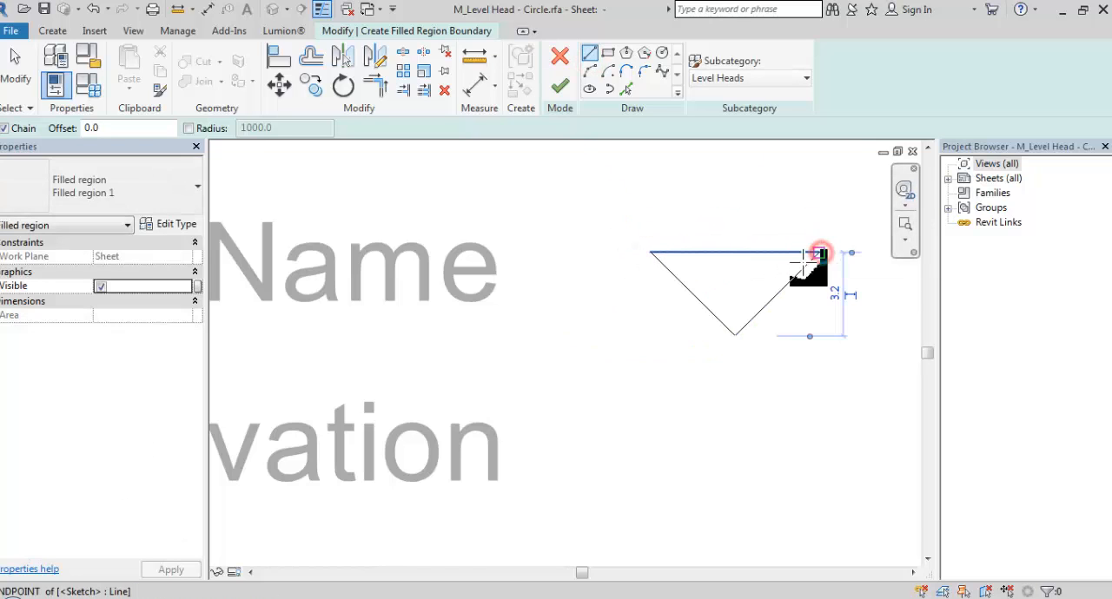
click(558, 89)
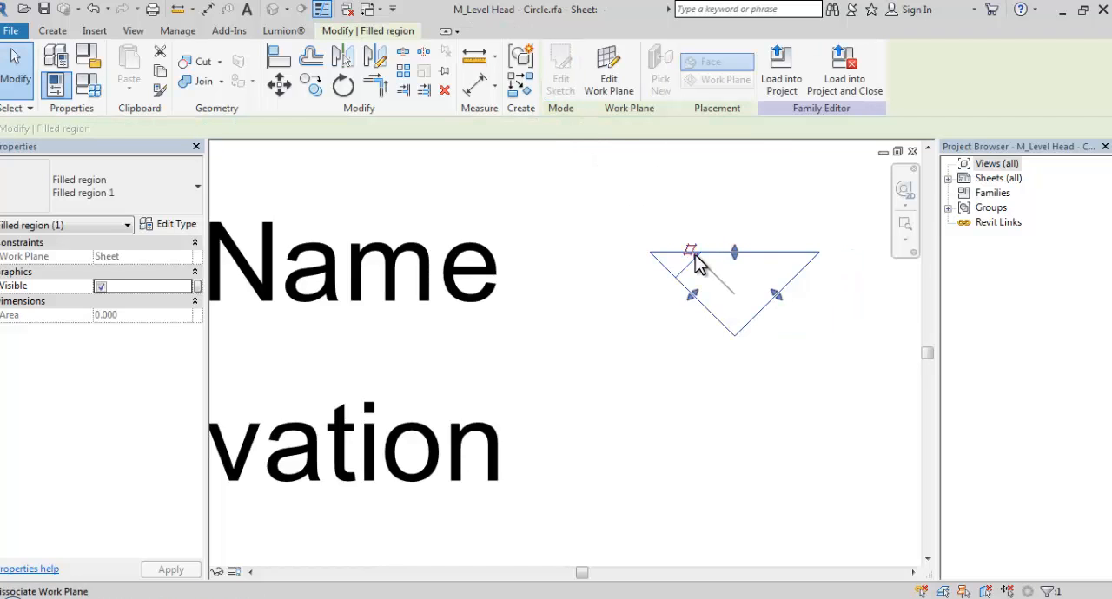
Change the triangular filled region's type to Solid Black
click(139, 206)
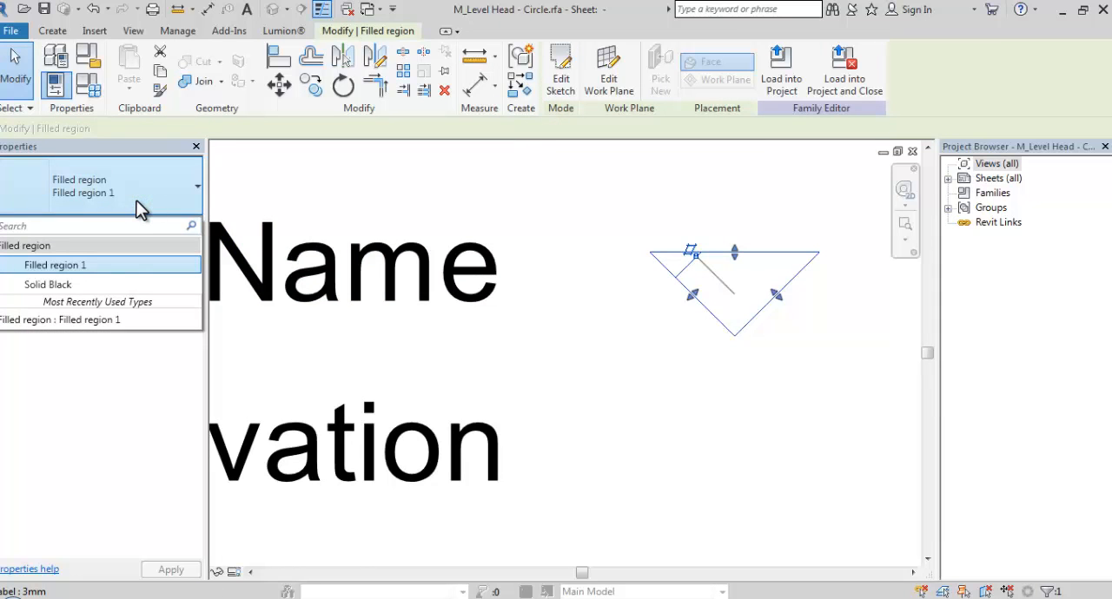
click(78, 289)
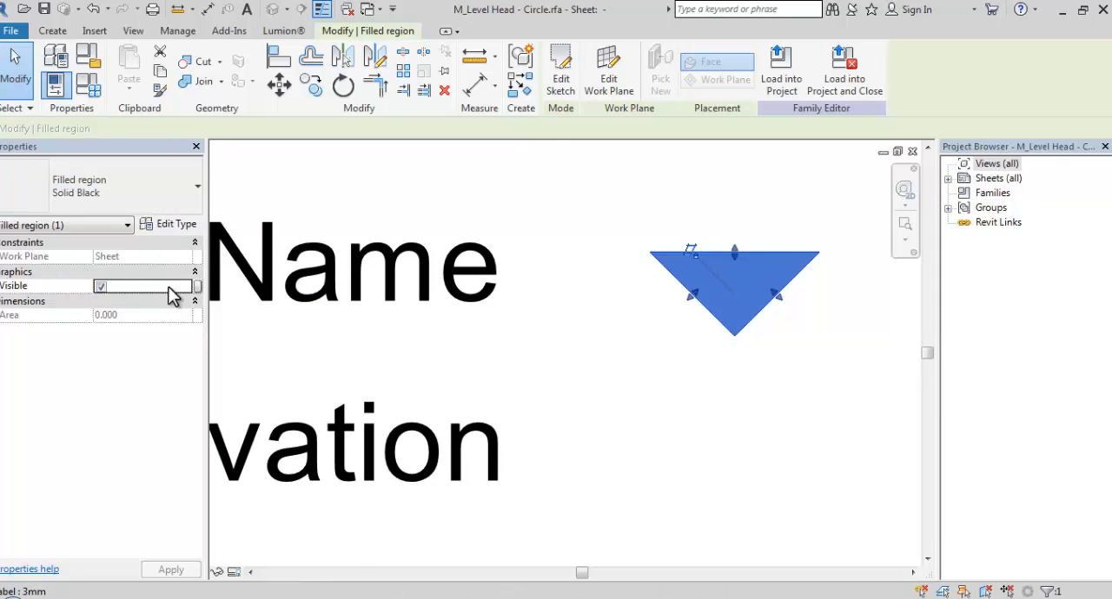
click(669, 377)
Move the black triangle slightly down and closer to the Name and Elevation labels
scroll(682, 369, down, 2)
middle_drag(691, 362, 748, 336)
drag(666, 206, 888, 330)
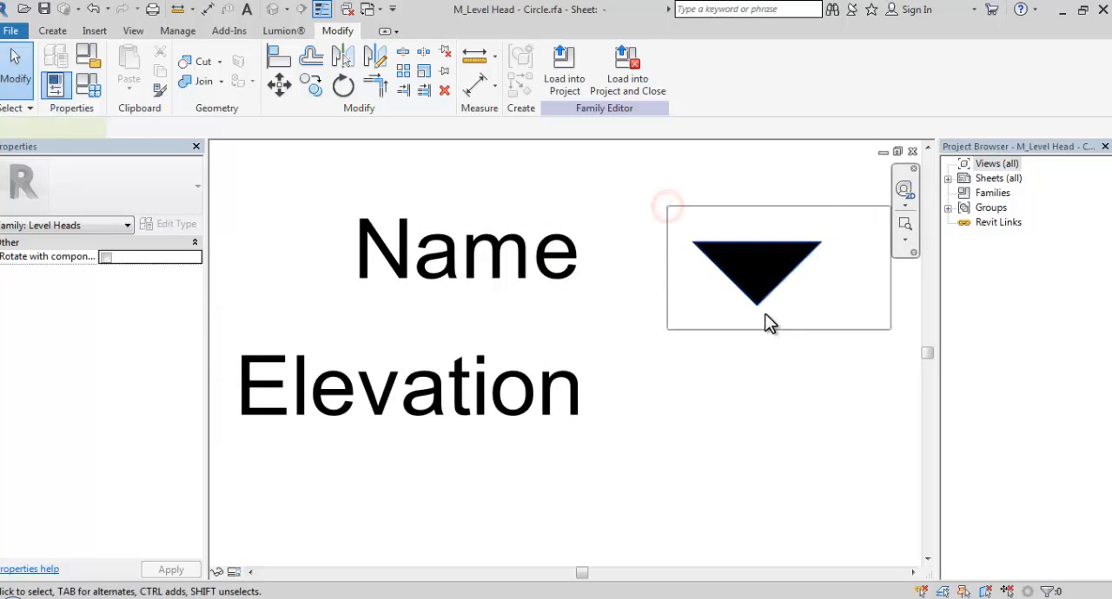
drag(760, 298, 728, 323)
click(750, 341)
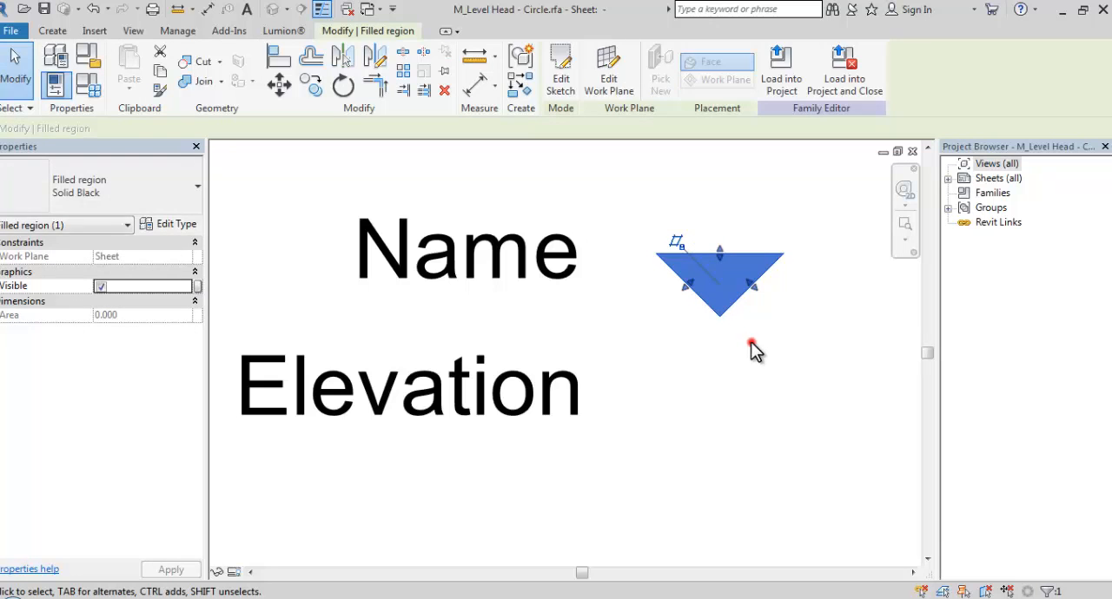
scroll(719, 343, down, 1)
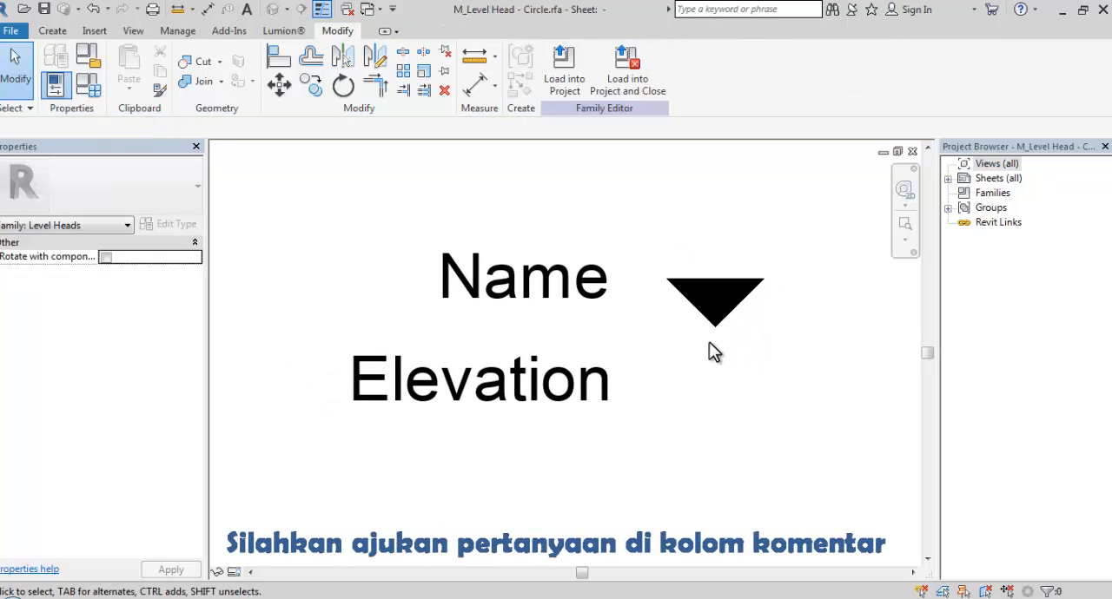
Save the family as M_Level Head - Segitiga in My Documents, inside Revit Family, Annotasi, New Annotation
click(44, 10)
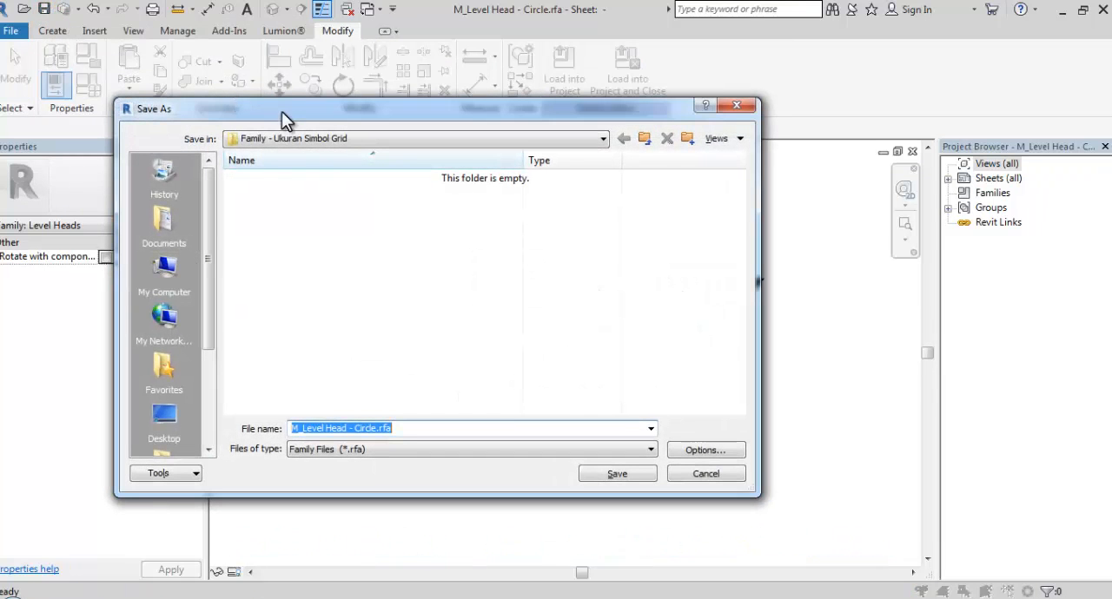
click(332, 141)
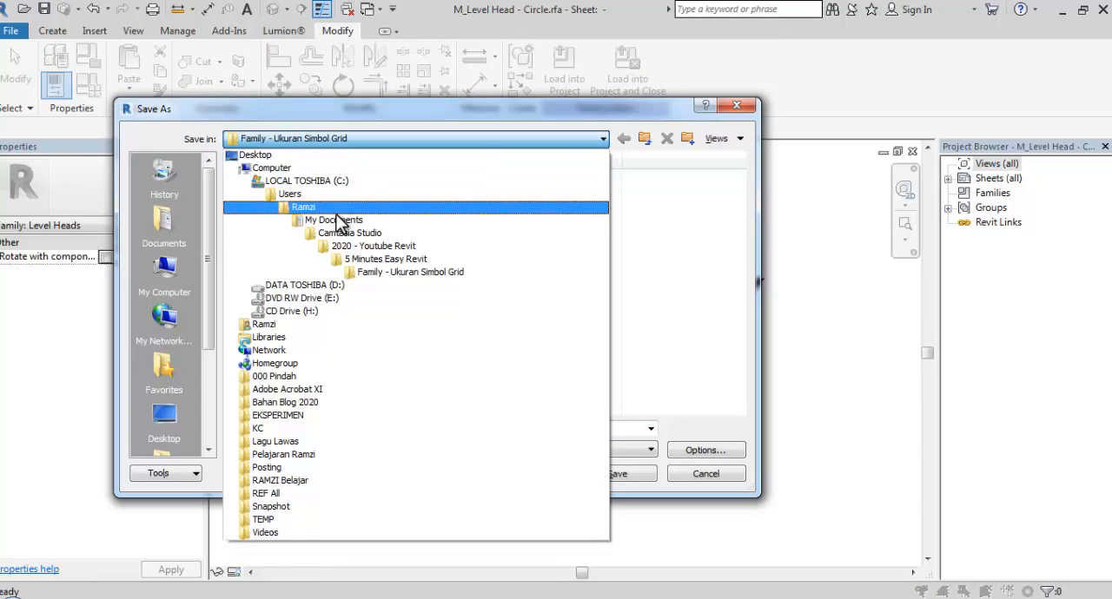
click(157, 233)
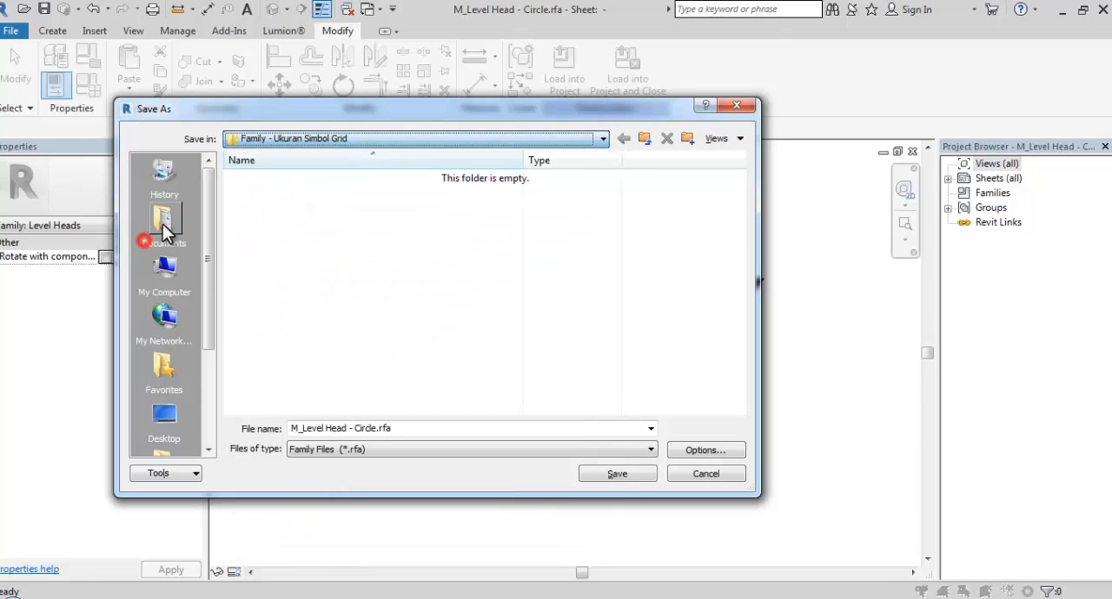
click(163, 230)
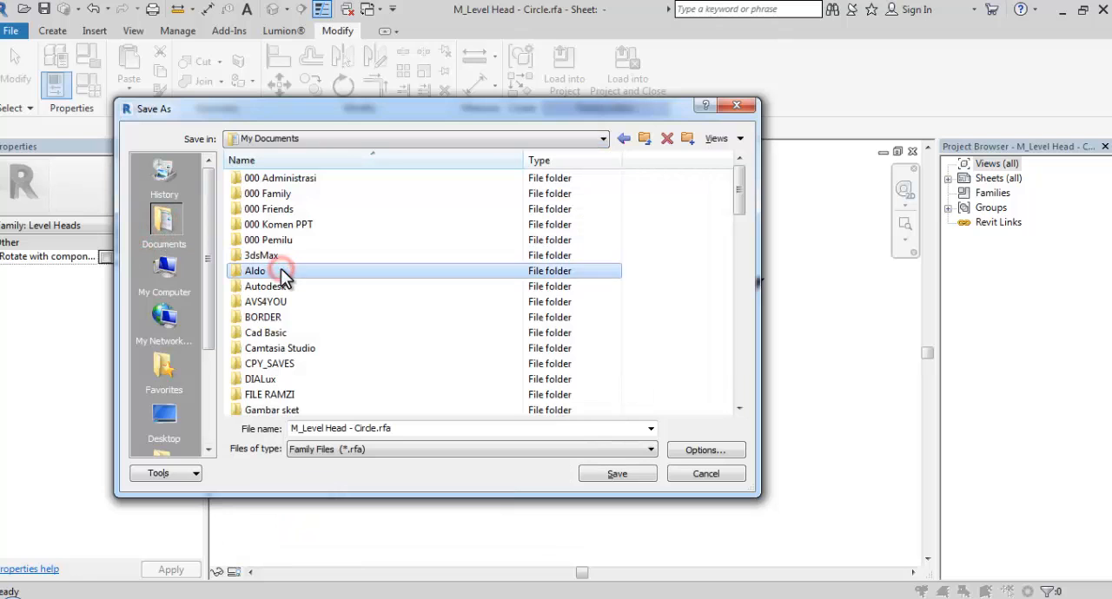
scroll(281, 268, down, 15)
click(278, 194)
double_click(278, 195)
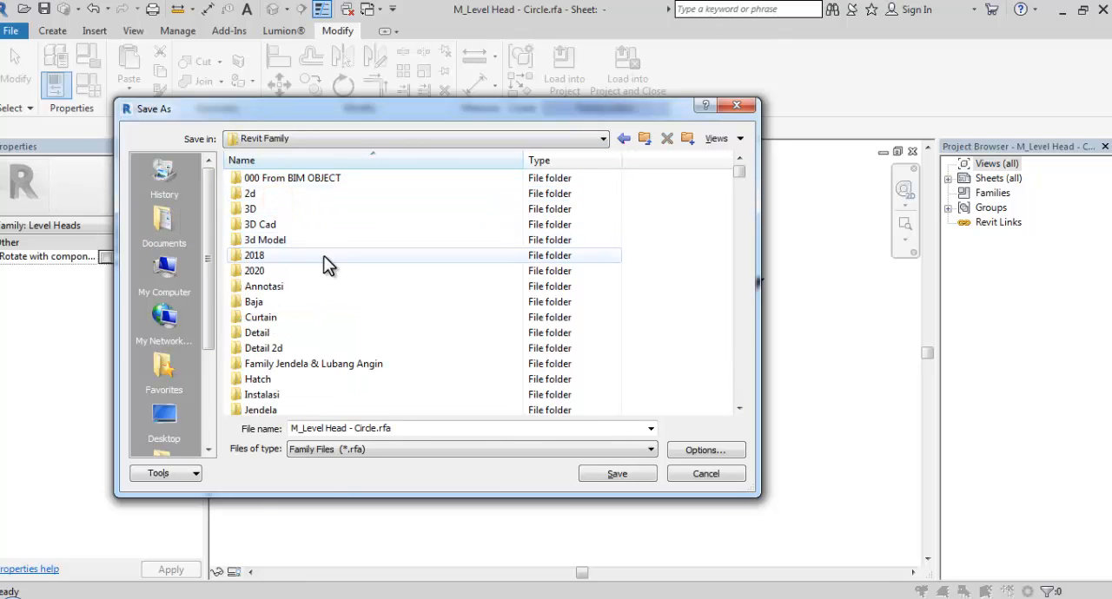
double_click(262, 287)
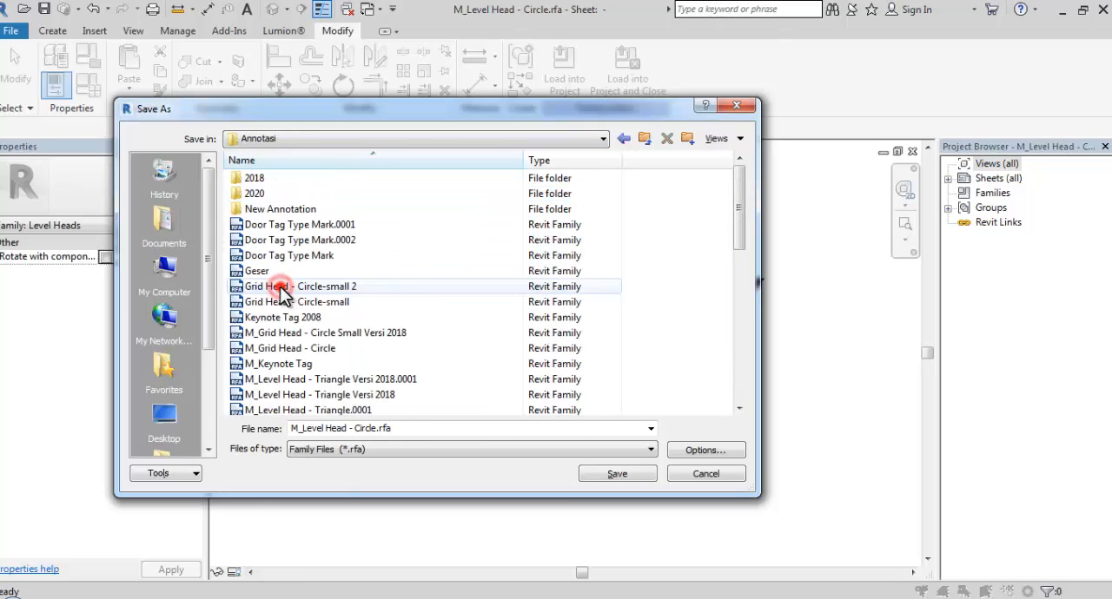
click(290, 209)
double_click(290, 209)
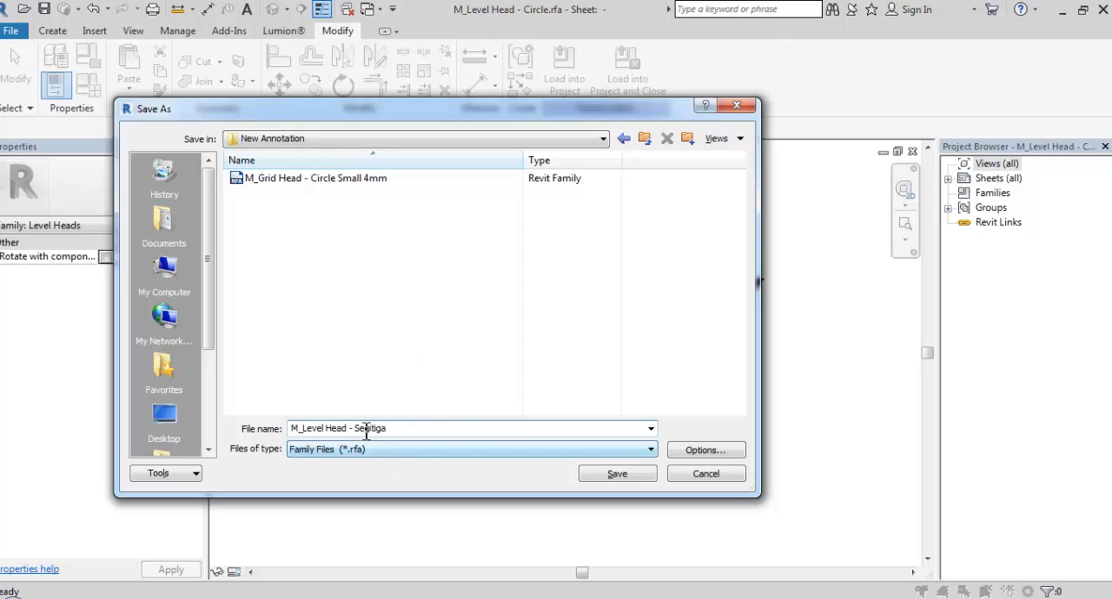
click(602, 477)
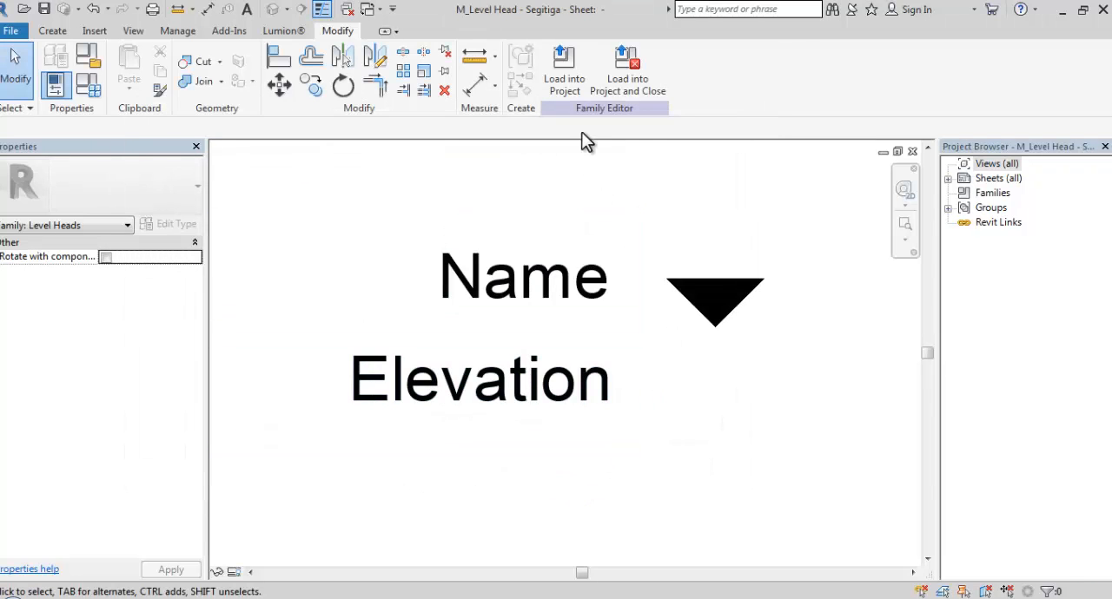
Load the triangular level head family into the project and open the South elevation view
click(577, 86)
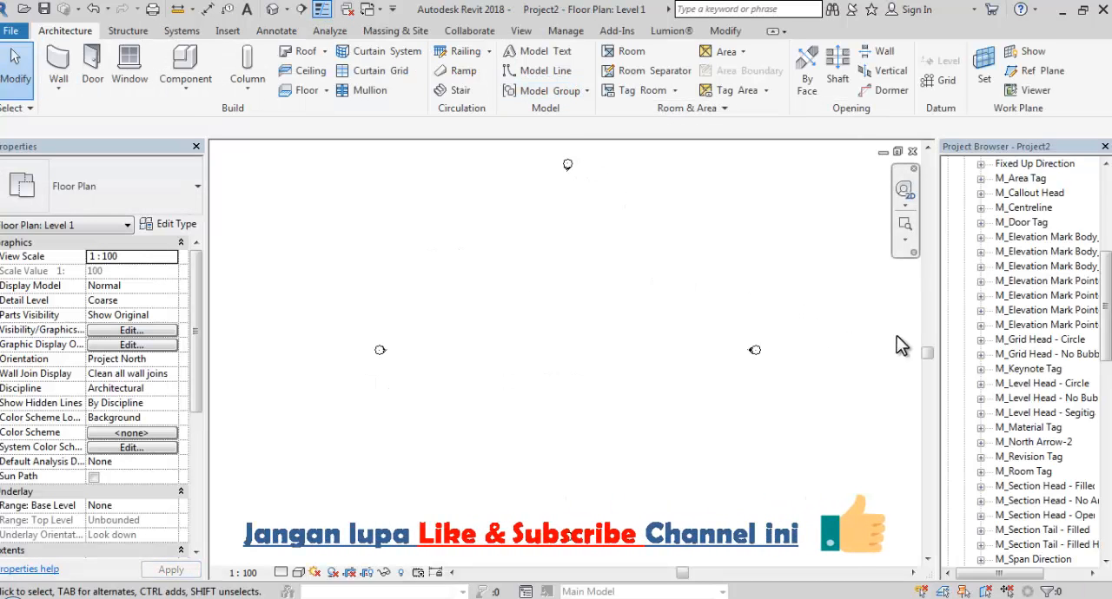
drag(1106, 304, 1106, 255)
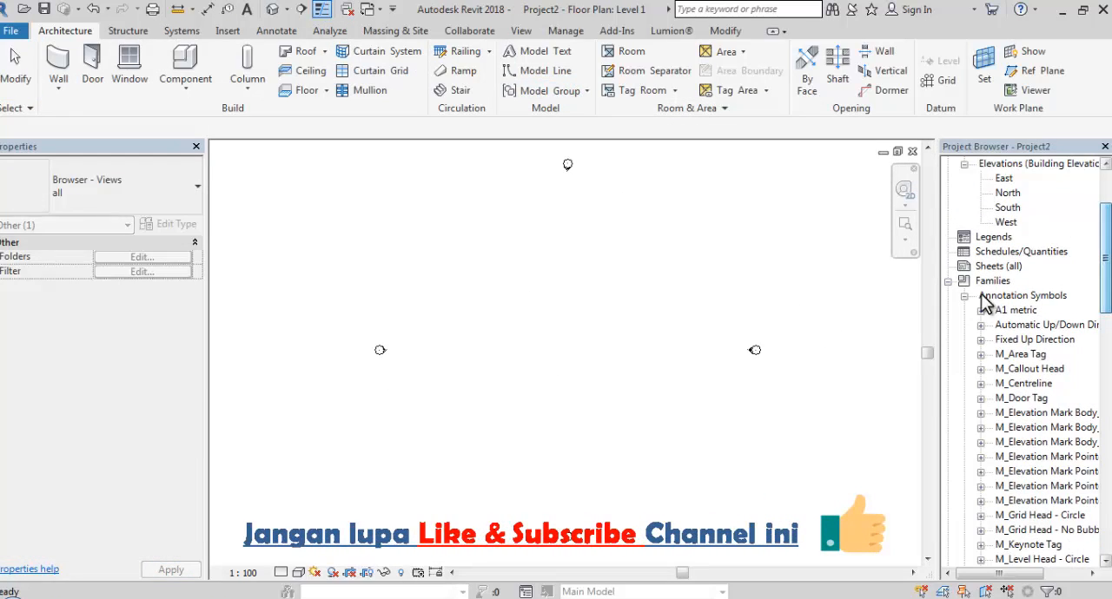
click(964, 296)
scroll(973, 304, up, 1)
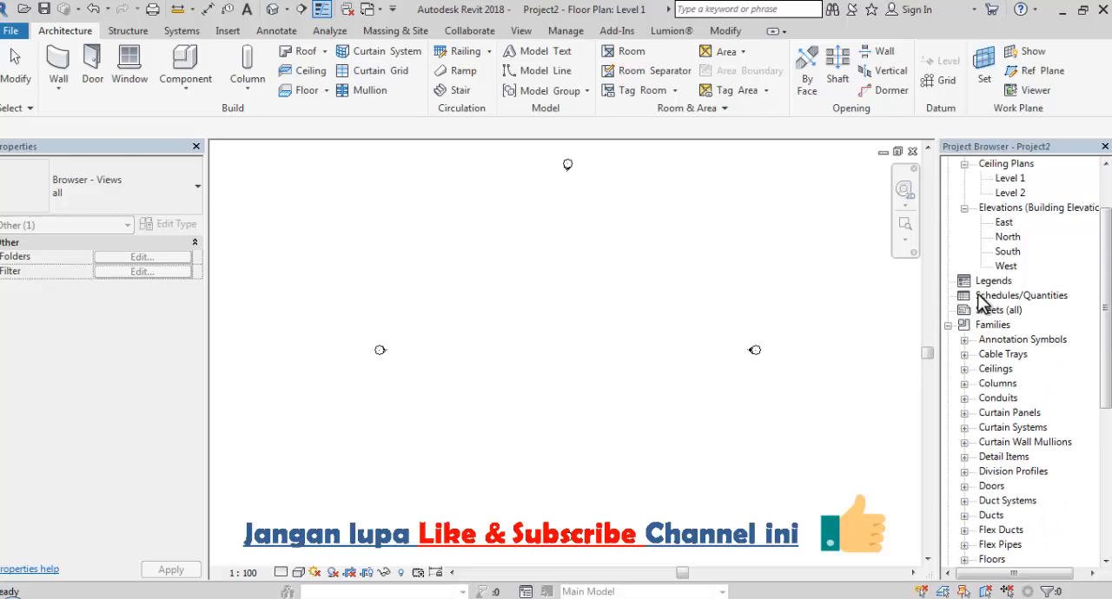
double_click(1007, 251)
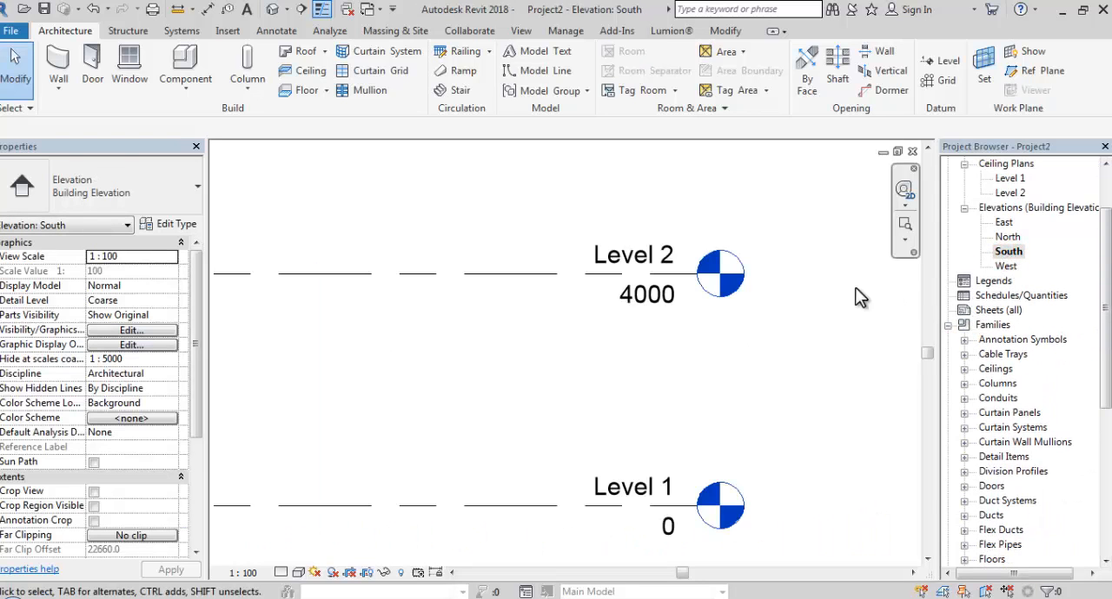
Set the Symbol of the 8mm Head level type to M_Level Head - Segitiga, starting from Level 2
click(686, 275)
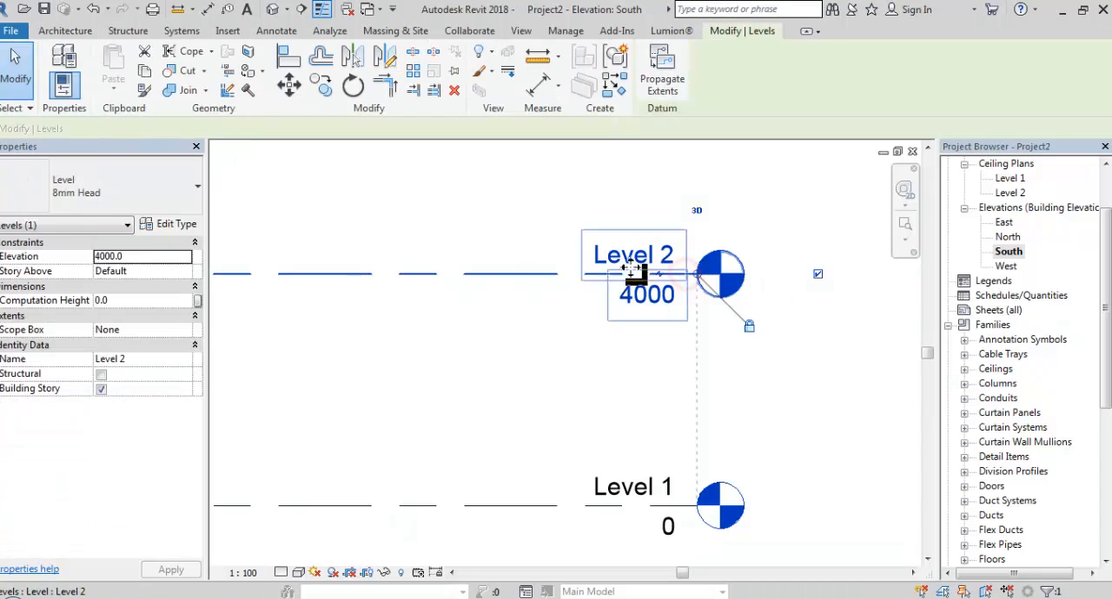
click(166, 229)
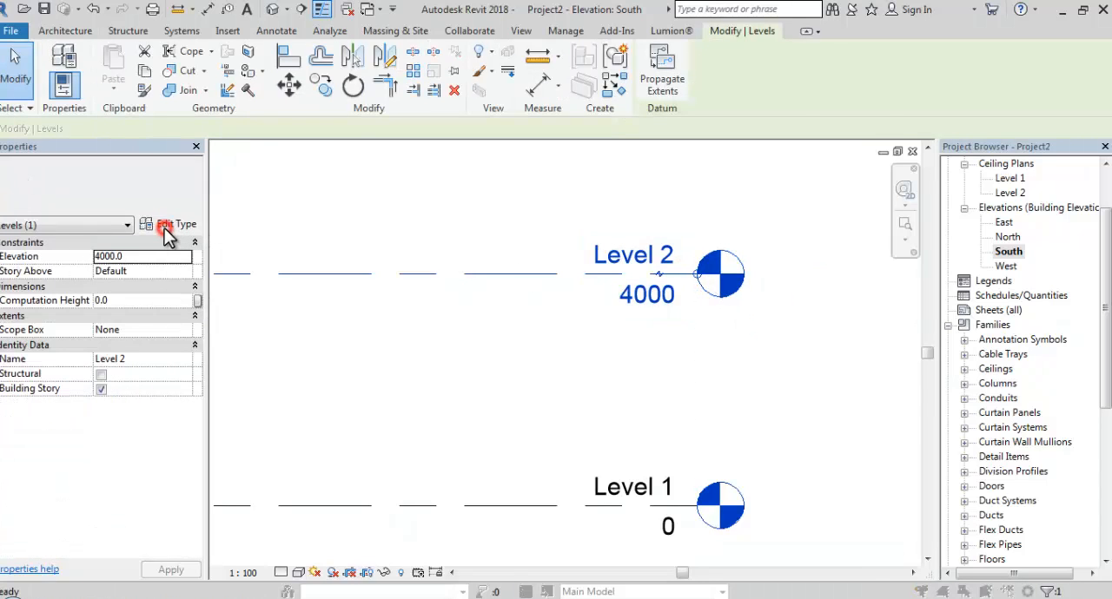
click(709, 322)
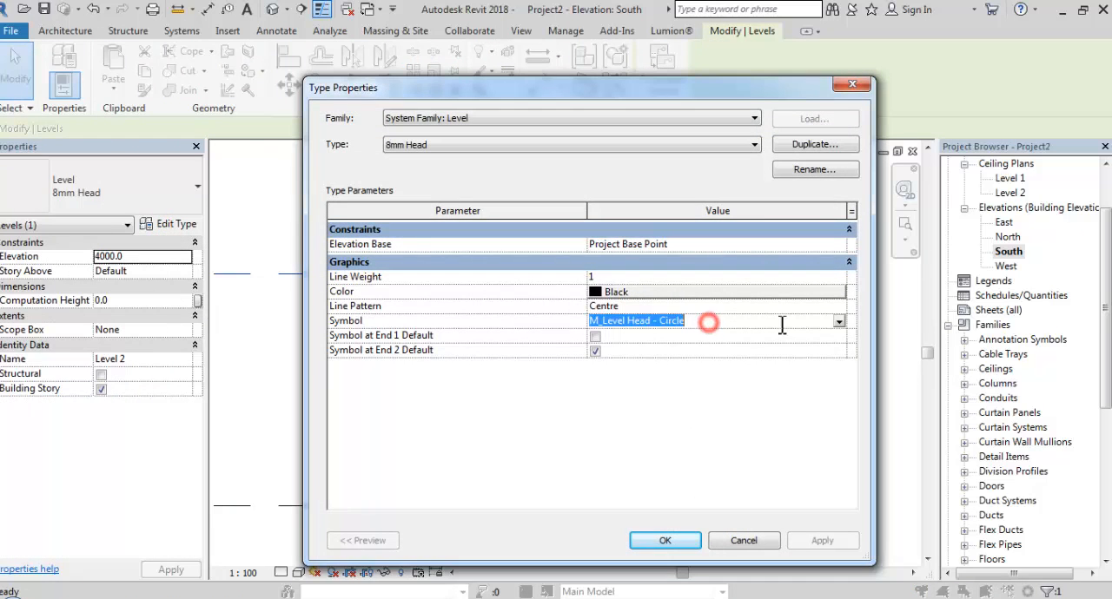
click(838, 323)
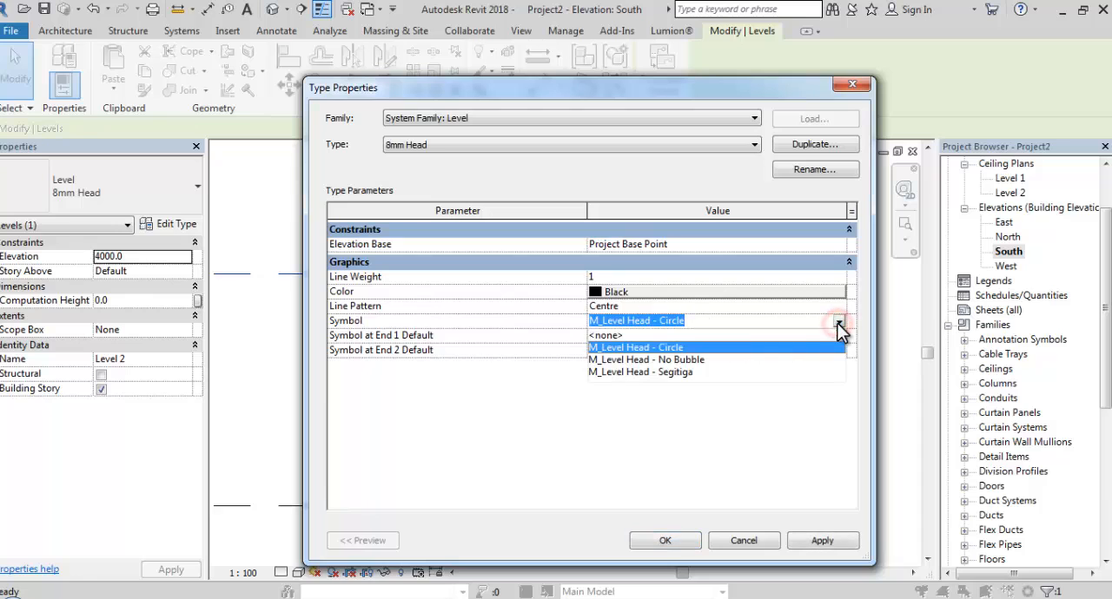
click(647, 372)
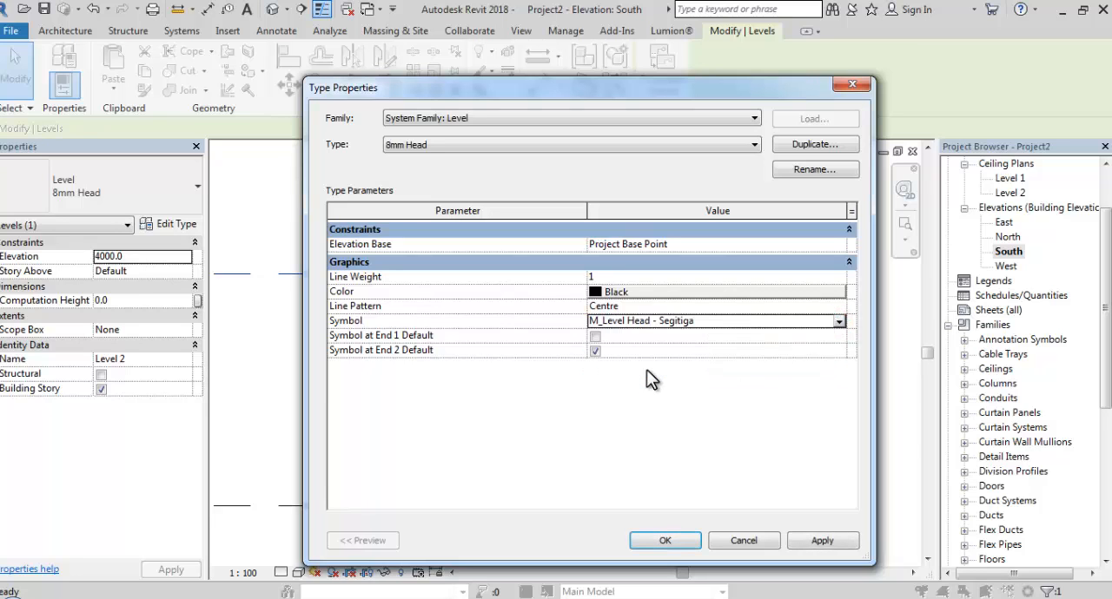
click(666, 540)
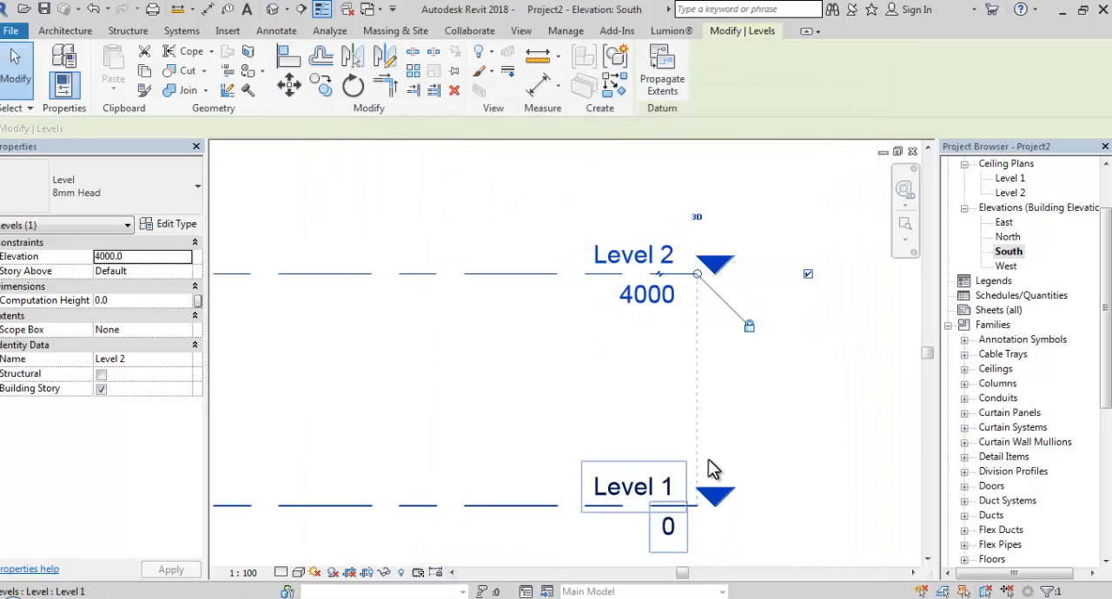
click(762, 434)
scroll(726, 287, up, 6)
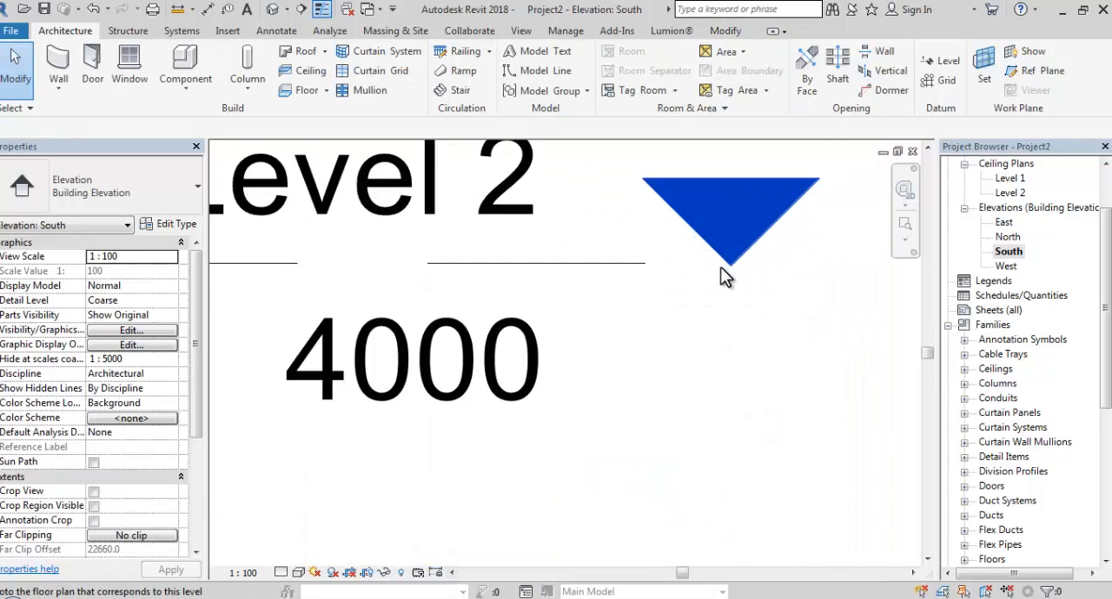
scroll(680, 284, down, 4)
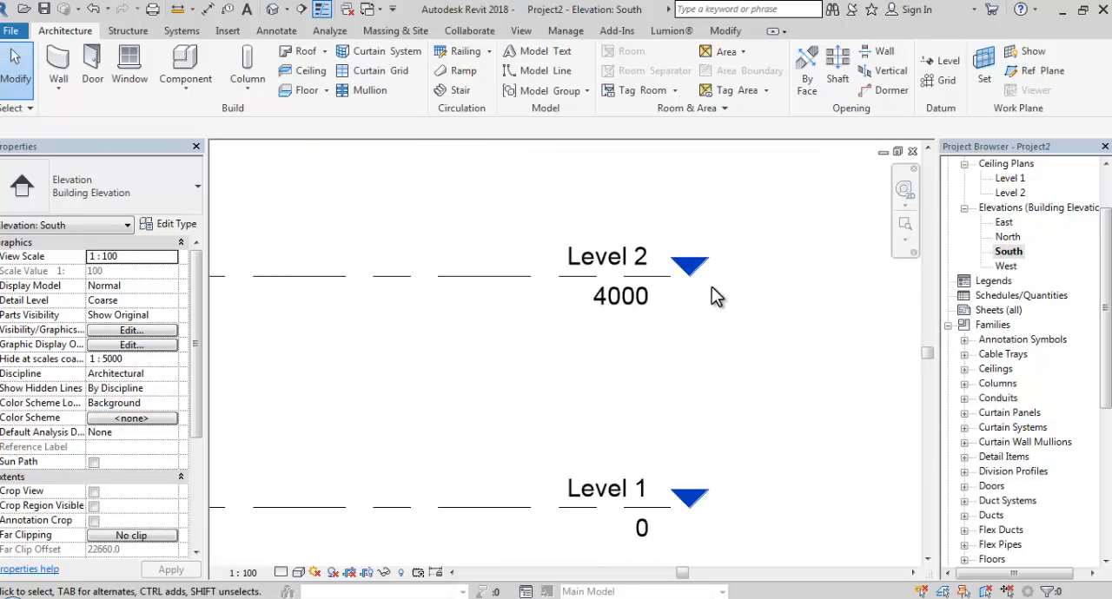
middle_drag(711, 287, 768, 285)
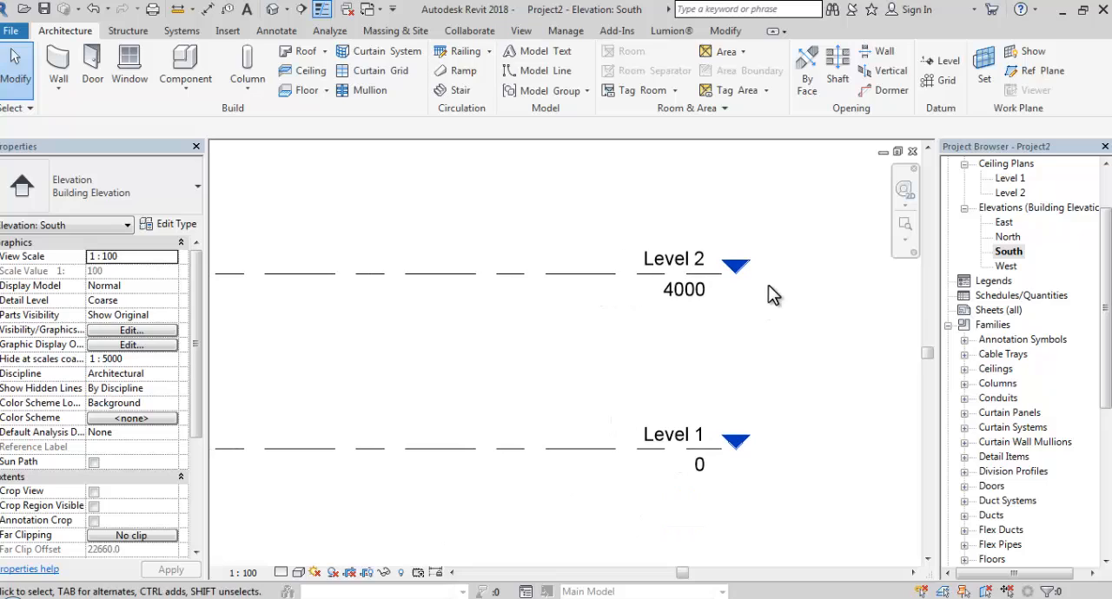
scroll(768, 286, up, 1)
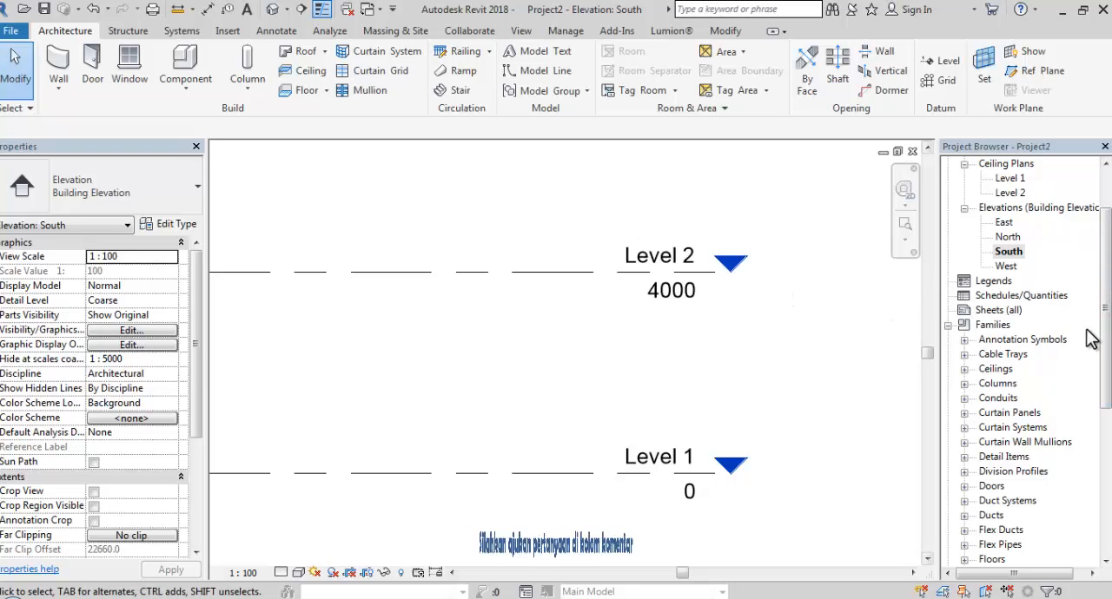
Open the M_Level Head - Segitiga family from the project's annotation symbols for editing
scroll(1063, 364, down, 3)
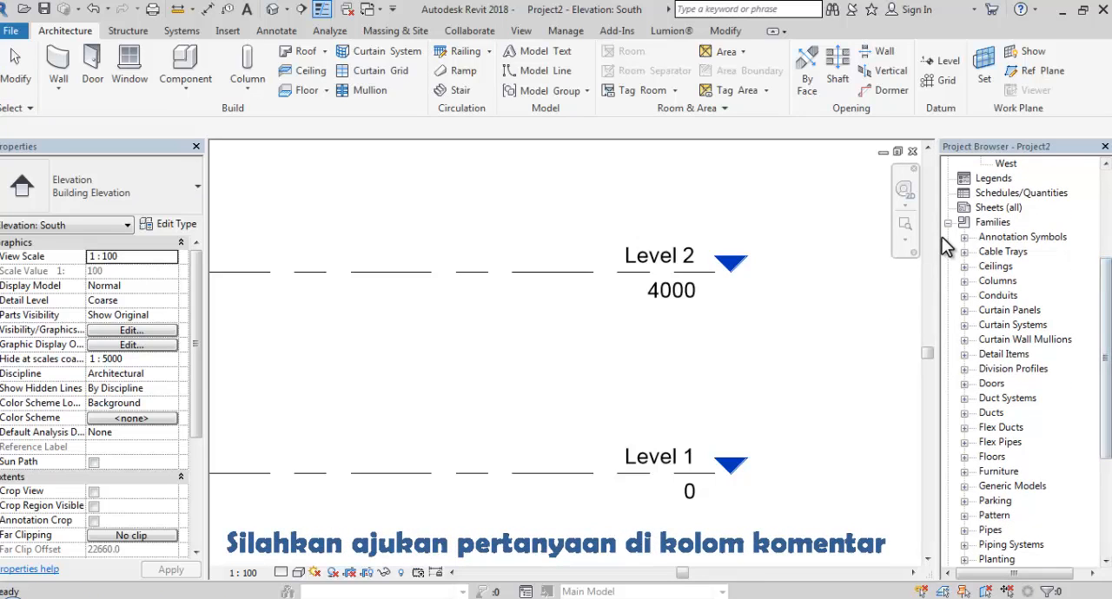
click(966, 237)
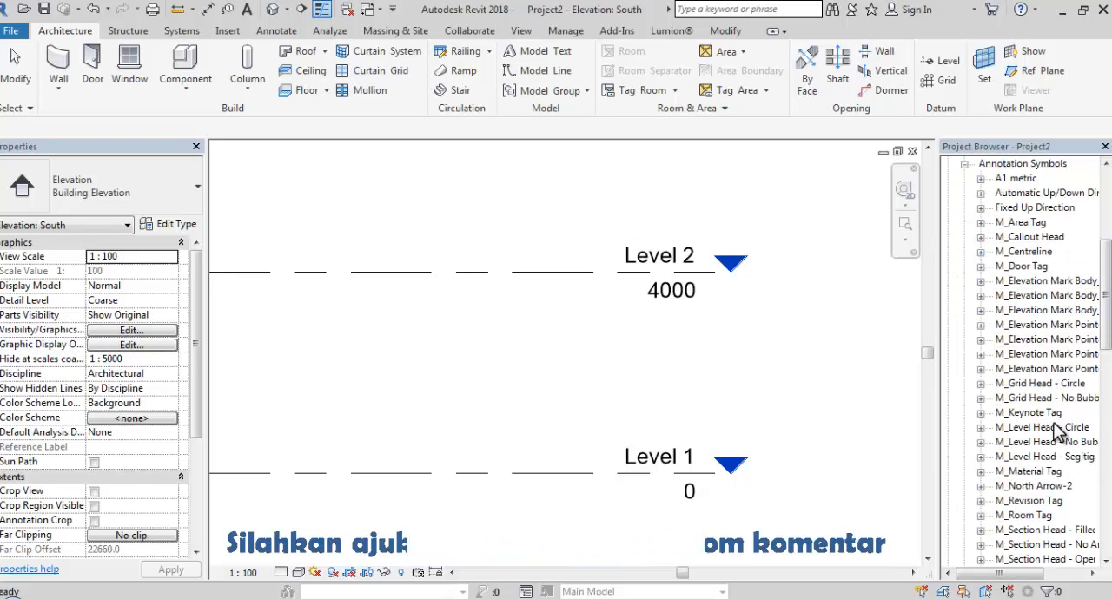
click(1059, 457)
right_click(1043, 460)
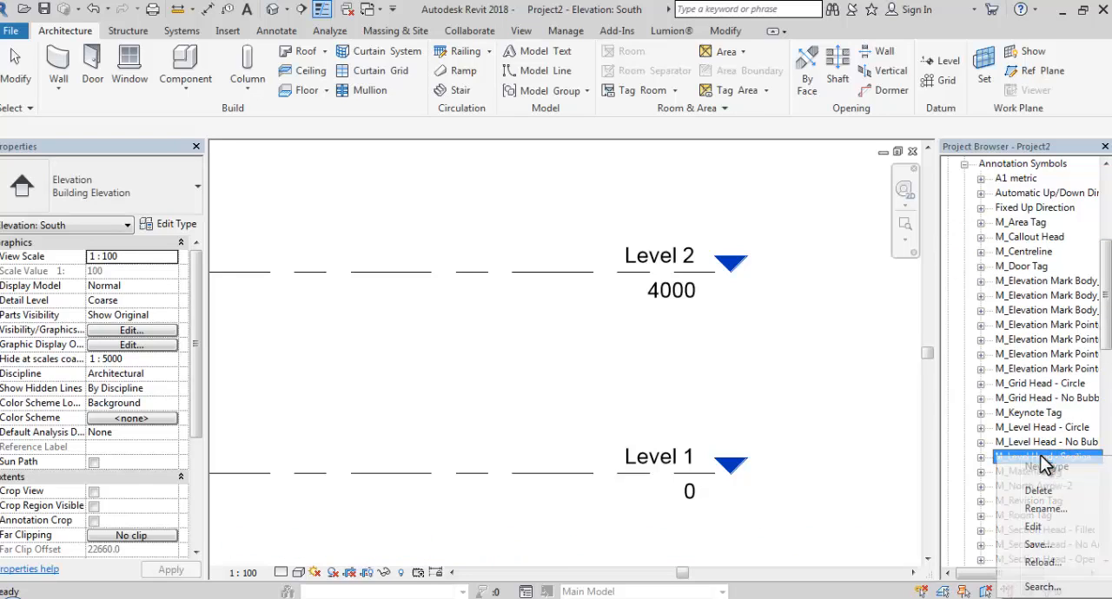
click(1038, 527)
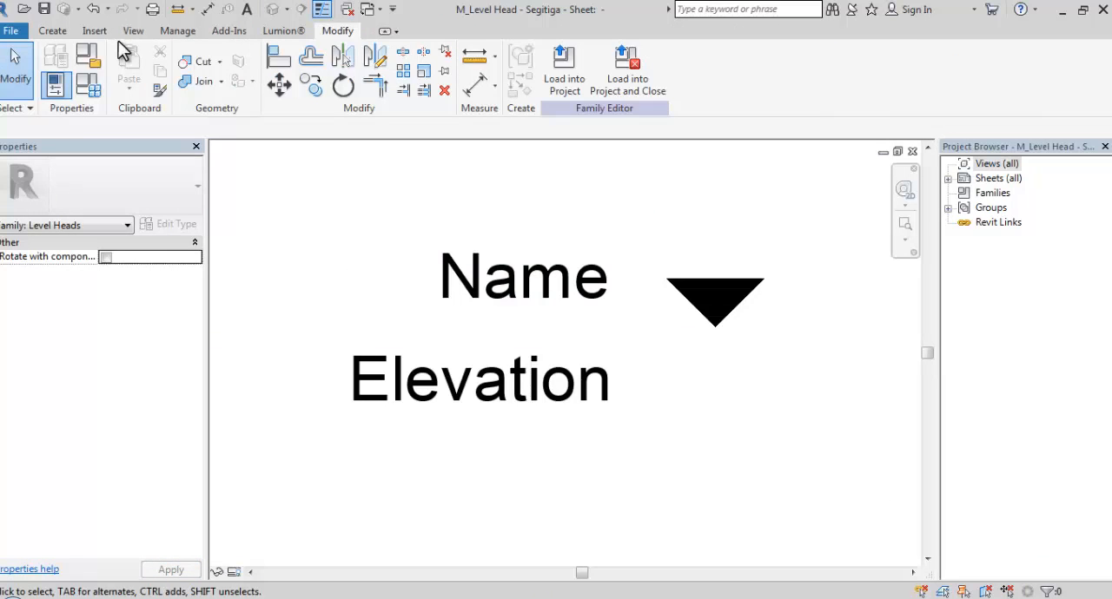
Draw a horizontal Level Heads line about 5 mm long from the triangle's lower tip toward the right
click(54, 31)
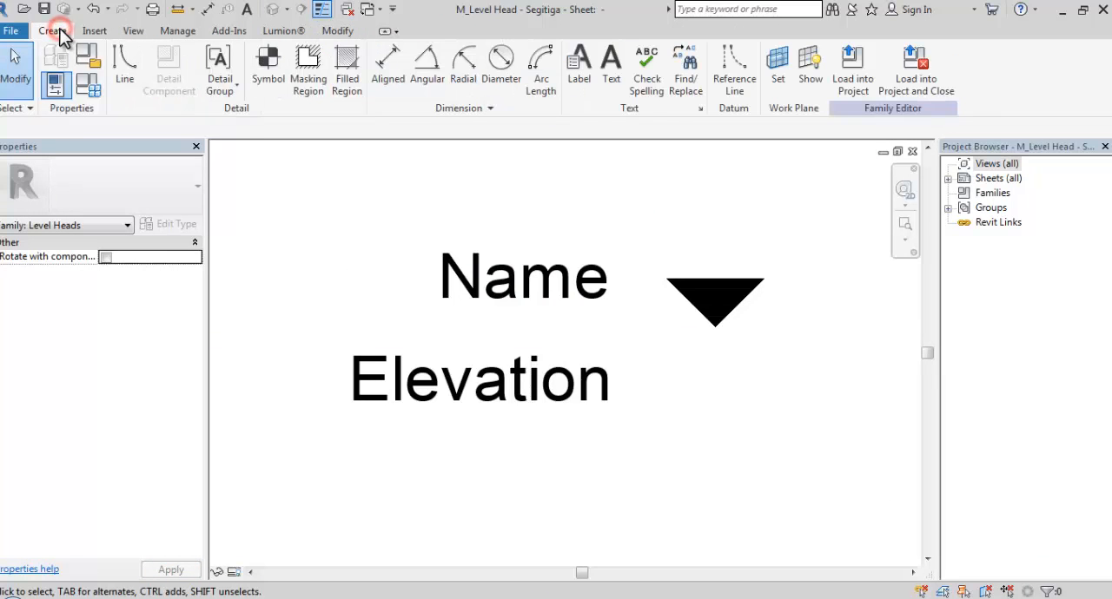
click(128, 76)
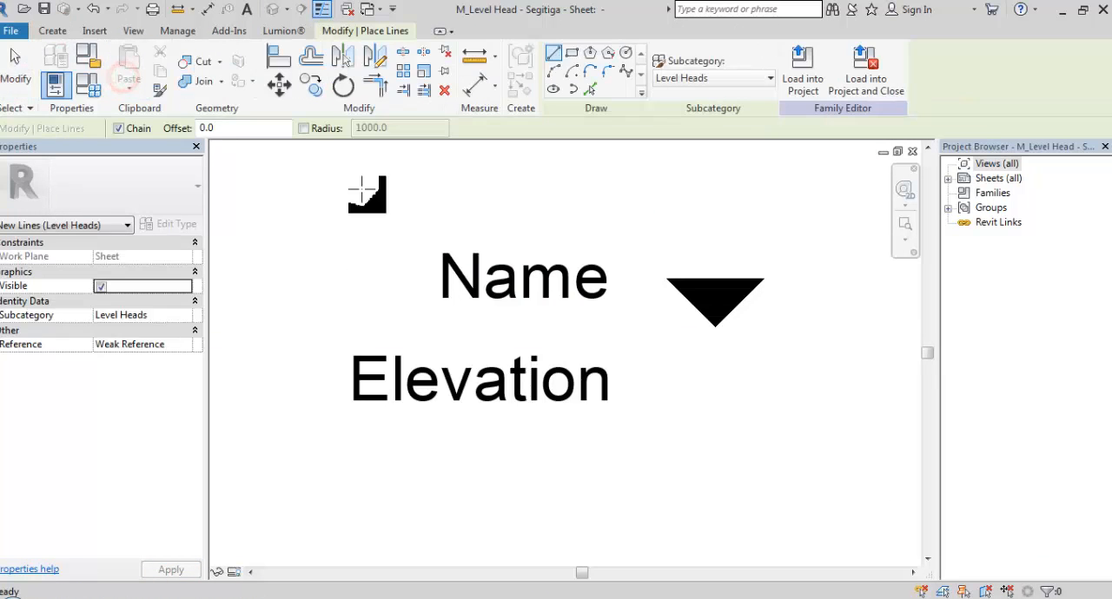
click(720, 325)
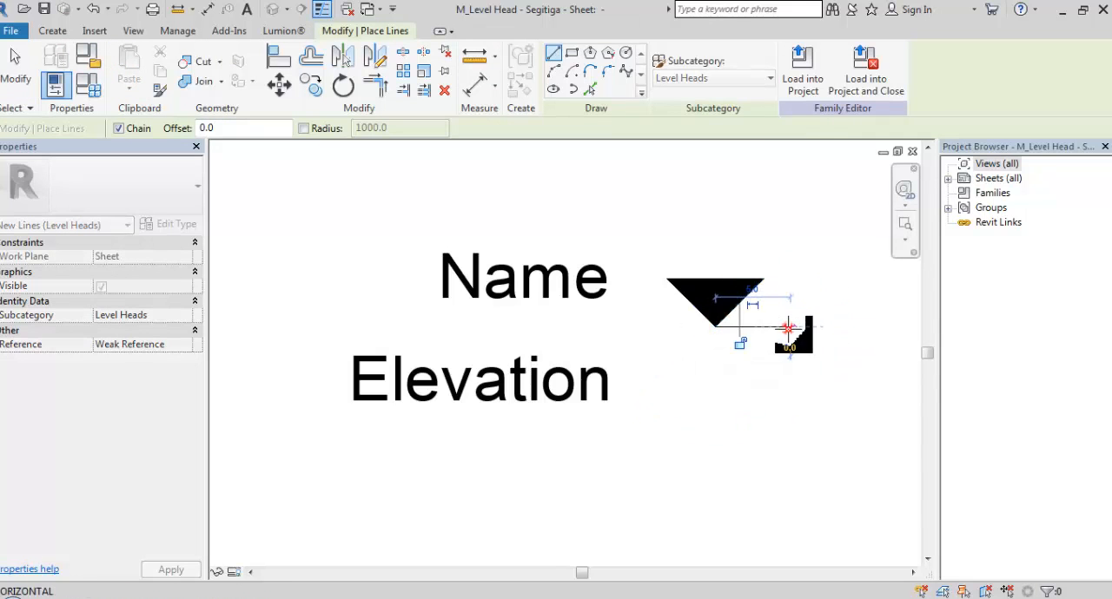
click(787, 329)
key(Escape)
key(Escape)
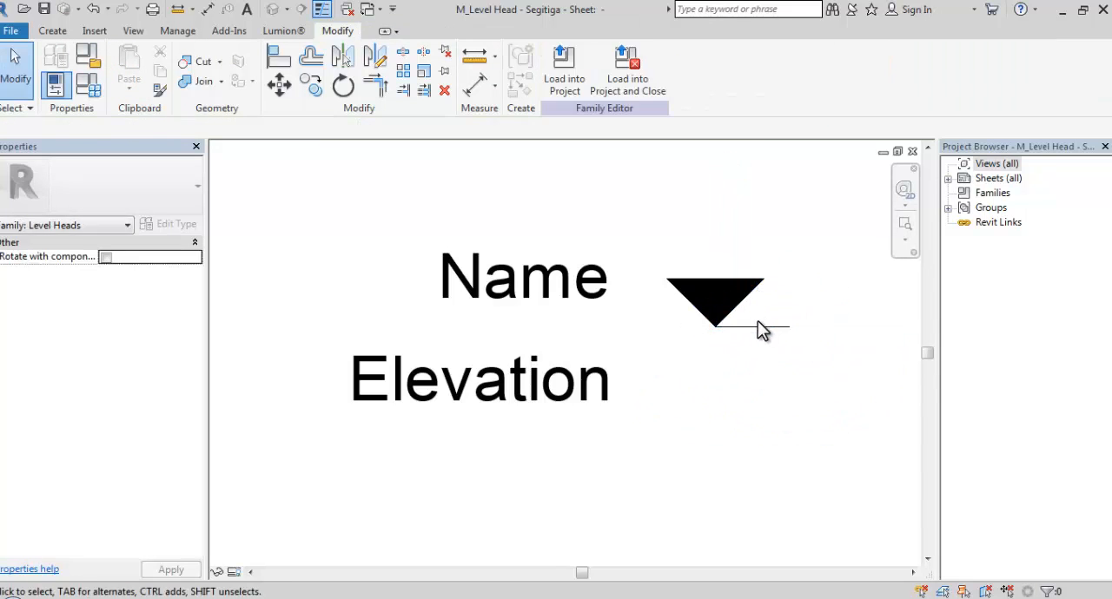
Stretch the line's left end horizontally past the triangle's left corner, and save the family
click(759, 328)
drag(715, 327, 653, 327)
click(690, 359)
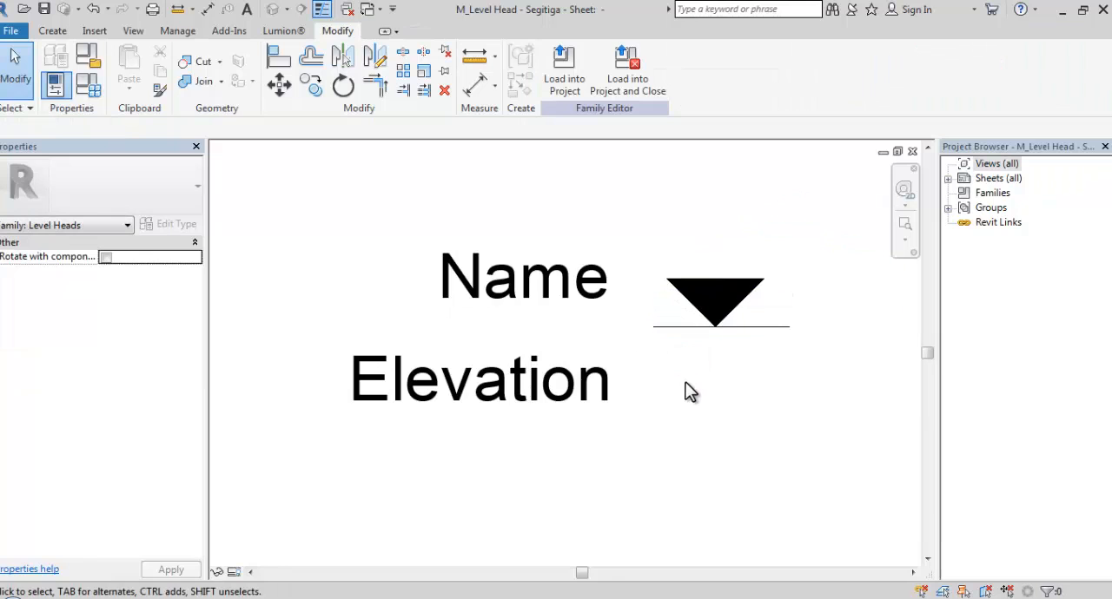
click(44, 9)
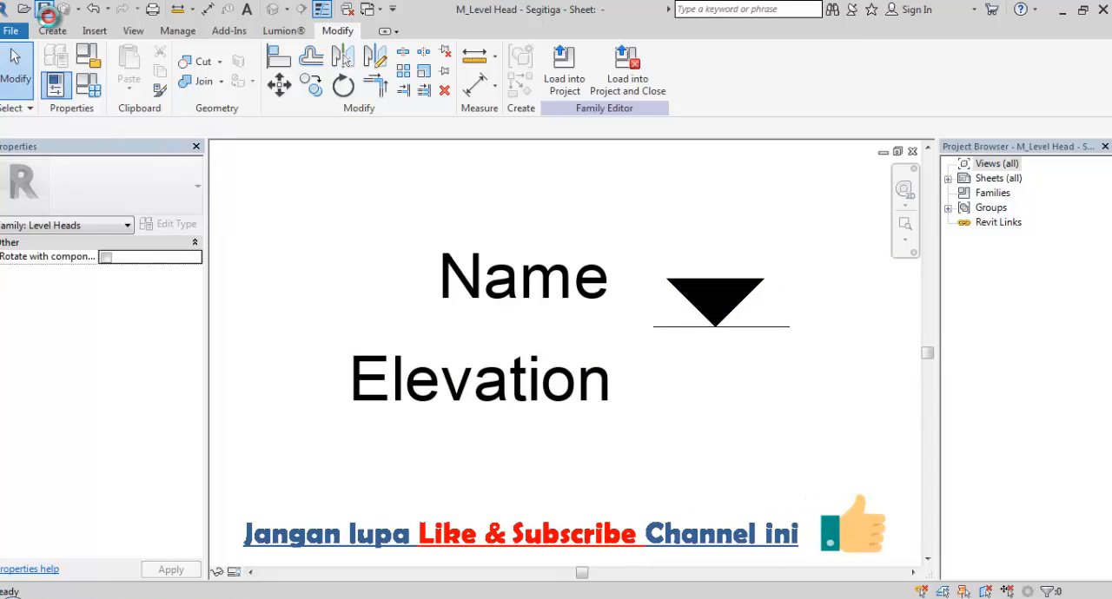